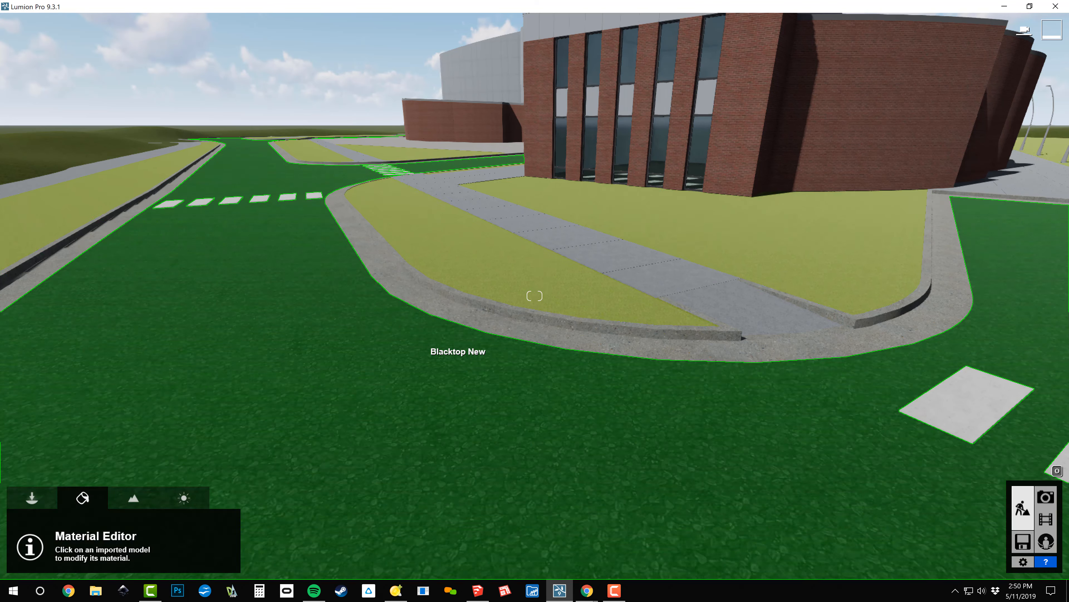
Open the material properties of the Blue Glass windows on the brick facade.
right_drag(456, 371, 530, 232)
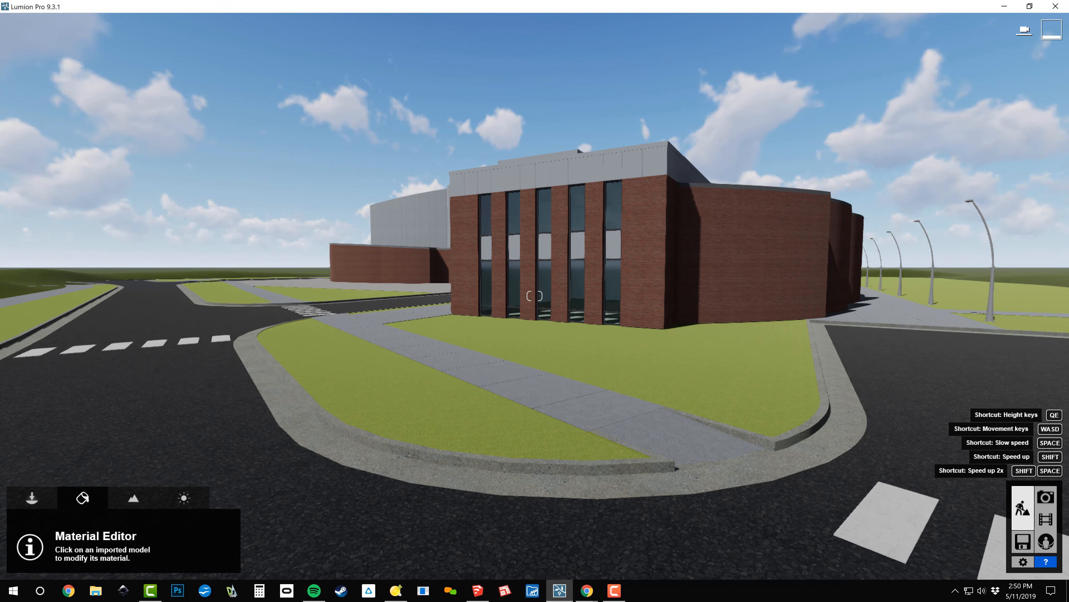
key(w)
key(w)
key(a)
right_drag(534, 296, 699, 257)
key(w)
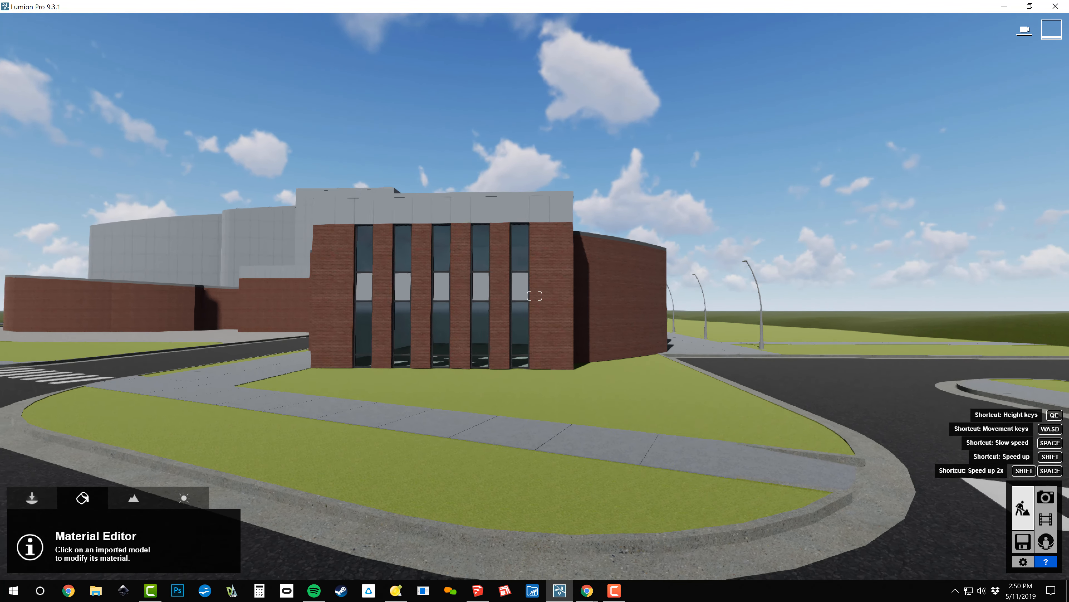
key(w)
key(a)
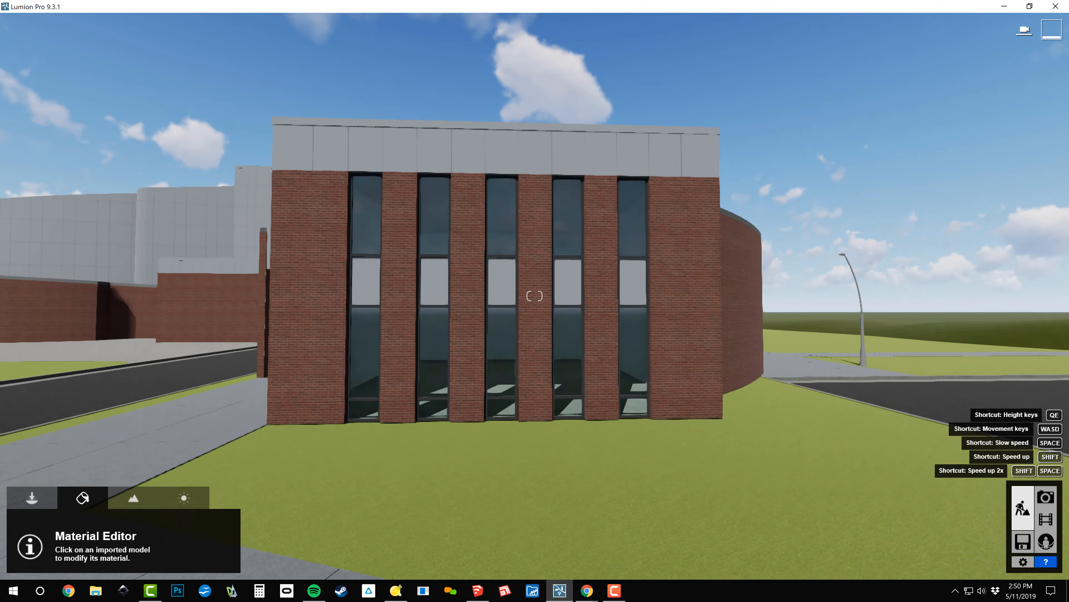
key(w)
key(a)
right_drag(534, 296, 648, 274)
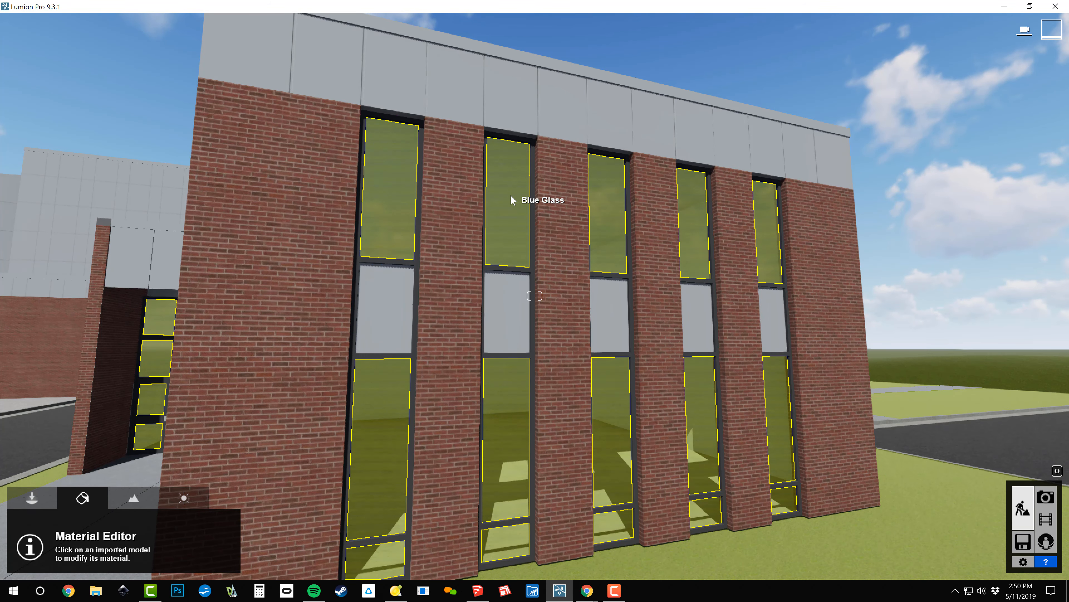
click(510, 195)
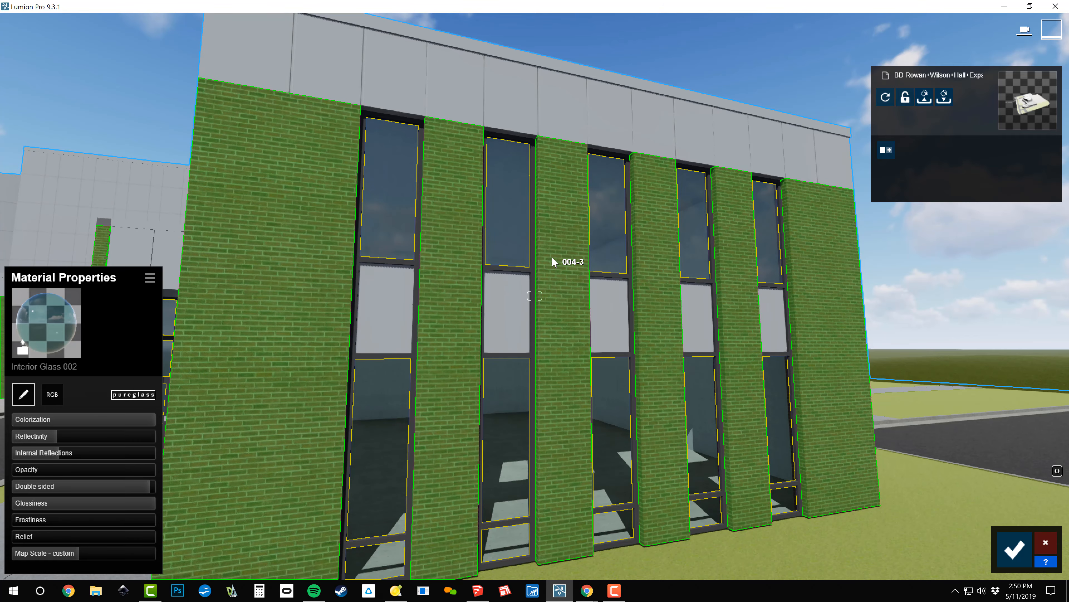
Assign a 3D grass material from the nature library to the lawn beside the sidewalk.
right_drag(554, 262, 552, 257)
right_drag(535, 296, 535, 296)
click(426, 419)
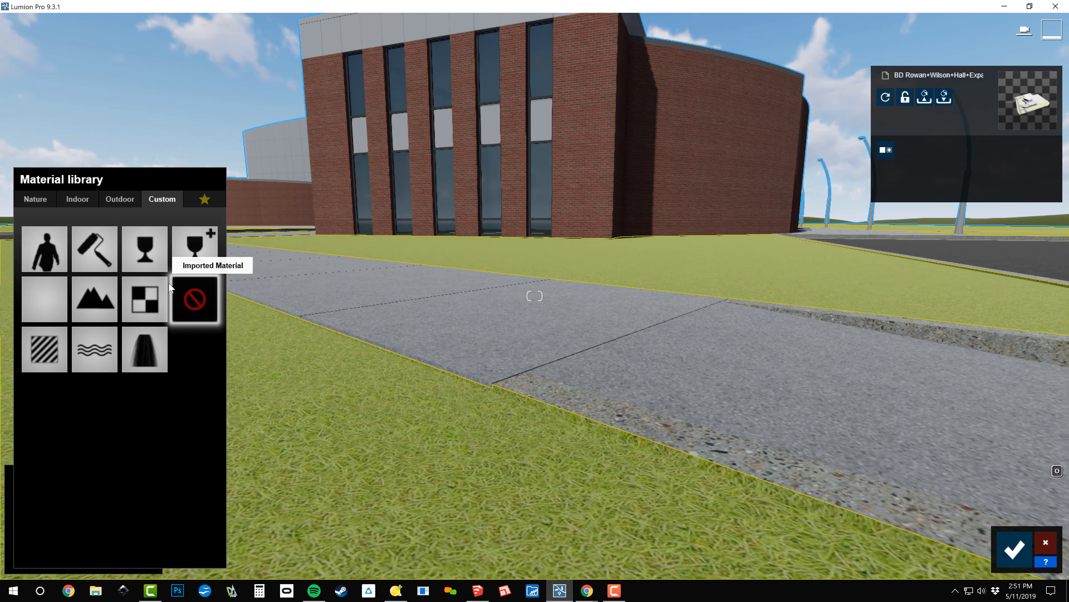
click(36, 201)
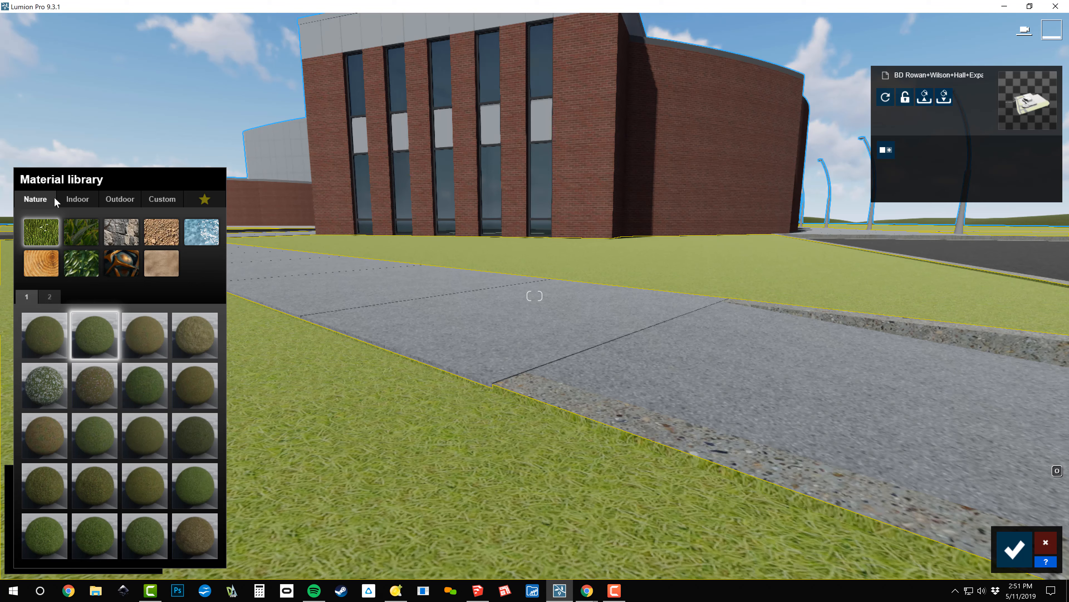
click(70, 224)
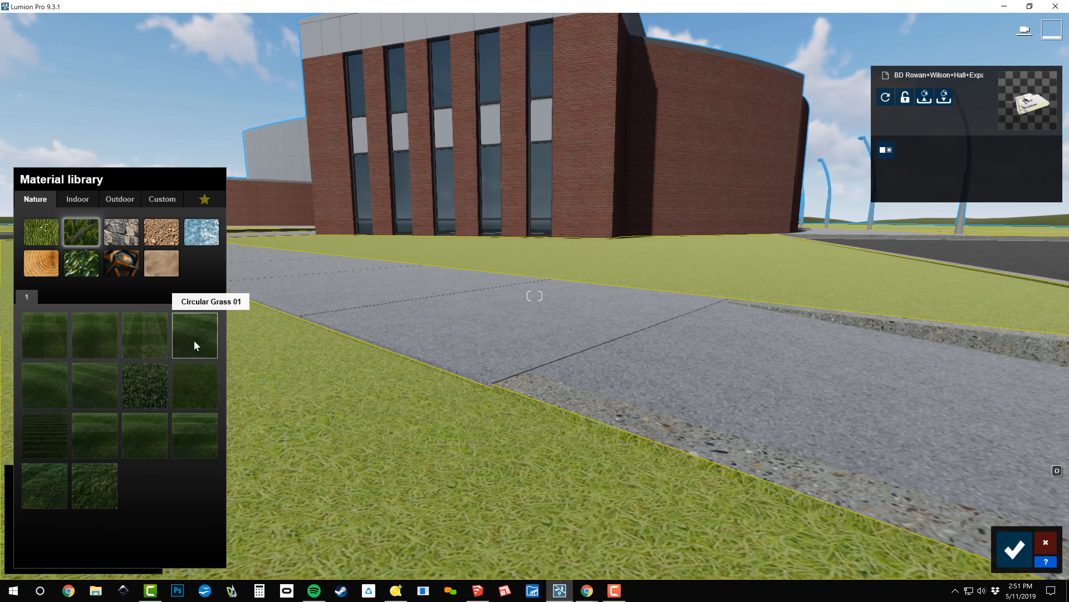
click(97, 346)
Try Circular Grass 03 and Clean Cut Grass on the lawn, and settle on Row Grass 02.
right_drag(322, 344, 322, 362)
right_drag(534, 296, 534, 296)
key(q)
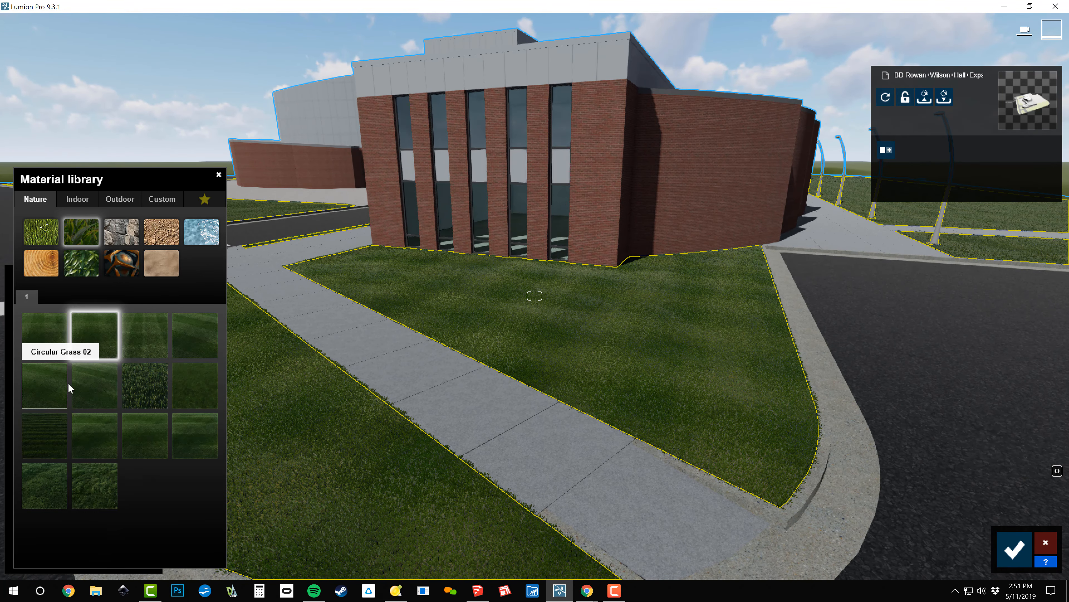
click(86, 379)
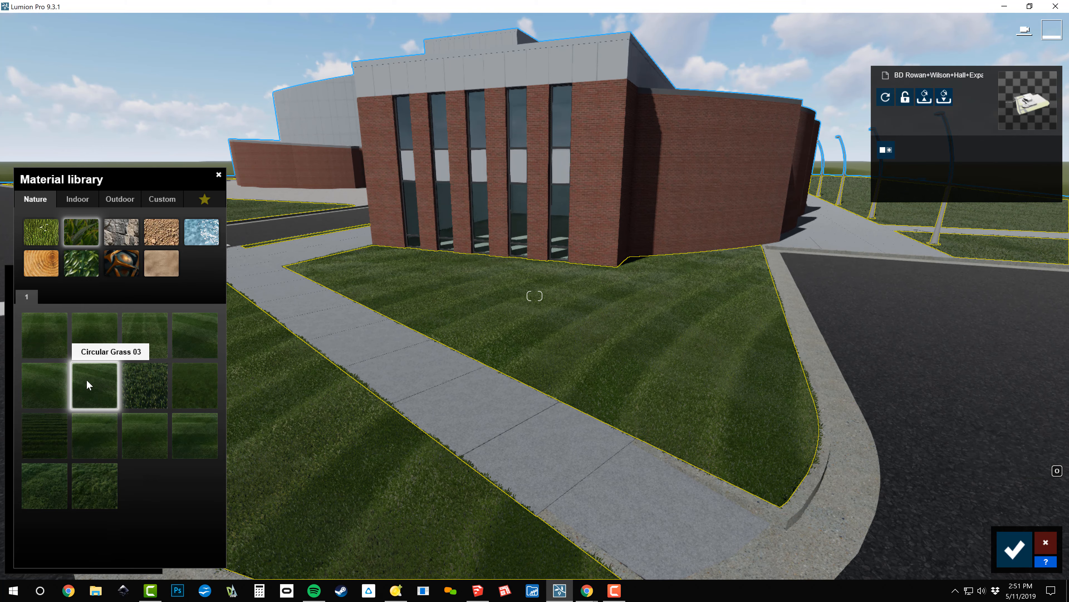
click(137, 400)
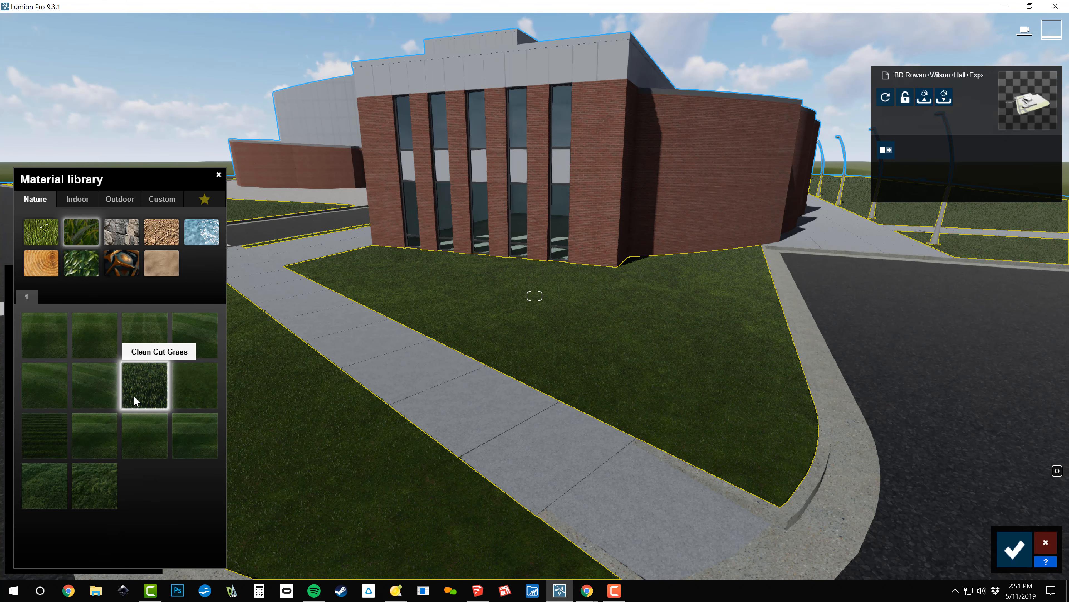
click(146, 436)
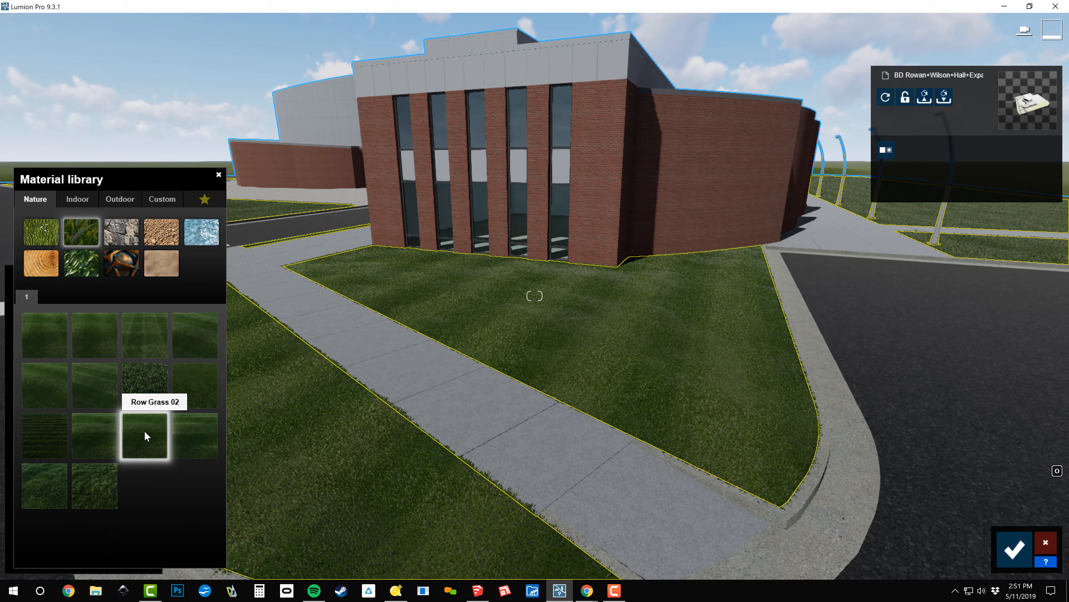
Reduce the lawn's grass size and set its grass length to 0.2, bending force to 0.5 and grass cut to 0.4.
click(145, 436)
key(w)
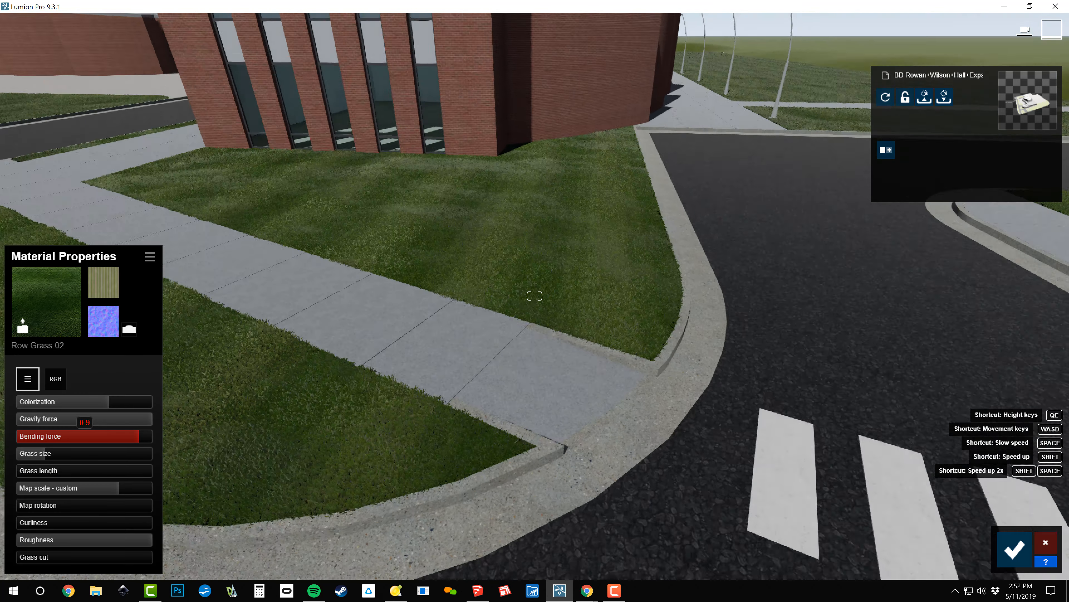
key(w)
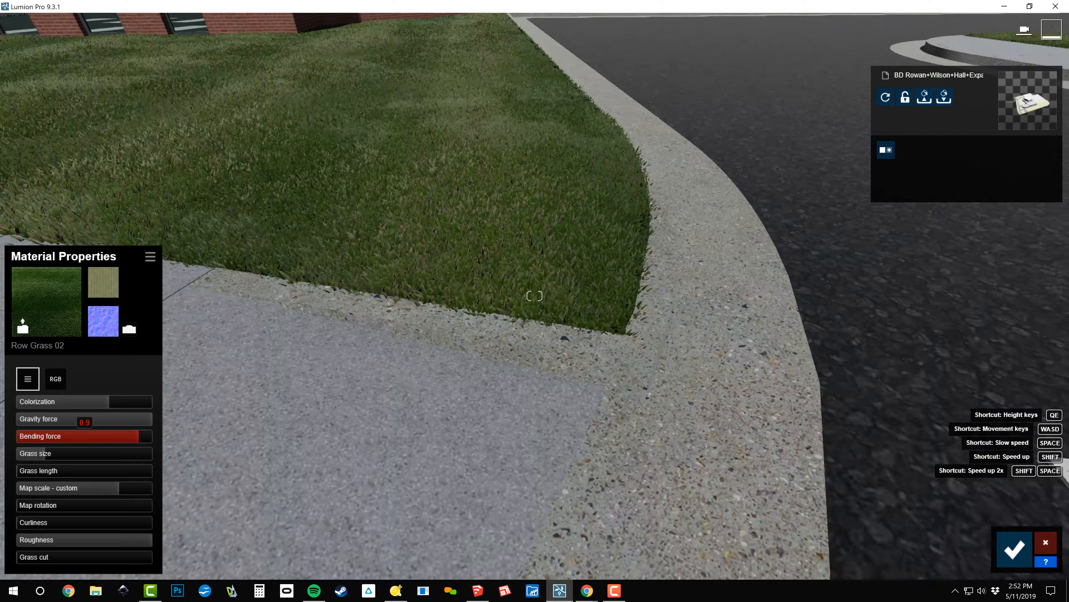
key(w)
key(s)
key(w)
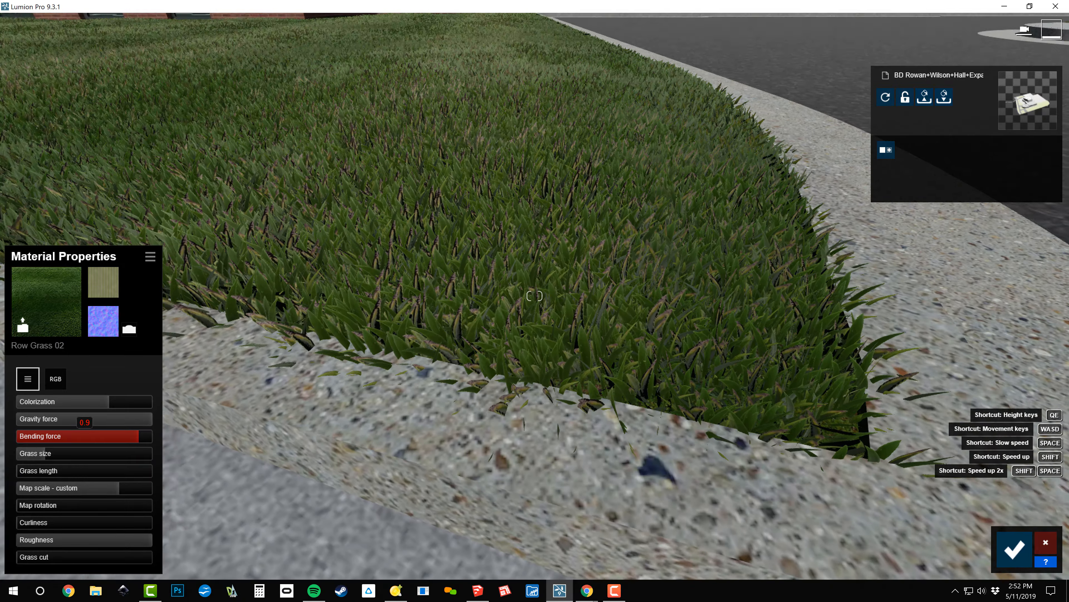
key(s)
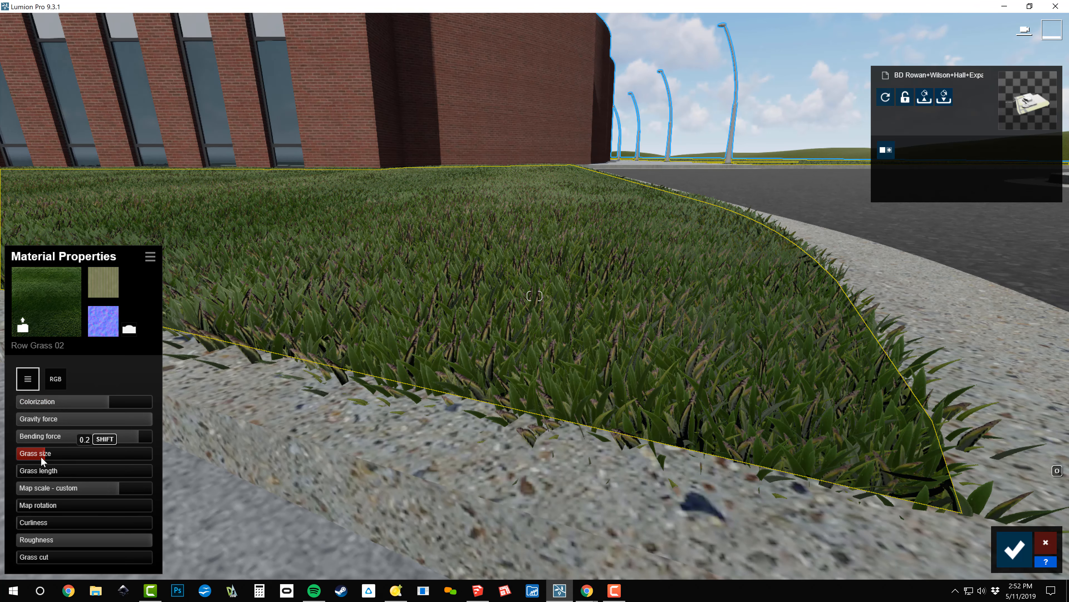
mouse_move(41, 456)
mouse_down()
mouse_move(28, 473)
mouse_move(46, 476)
mouse_up()
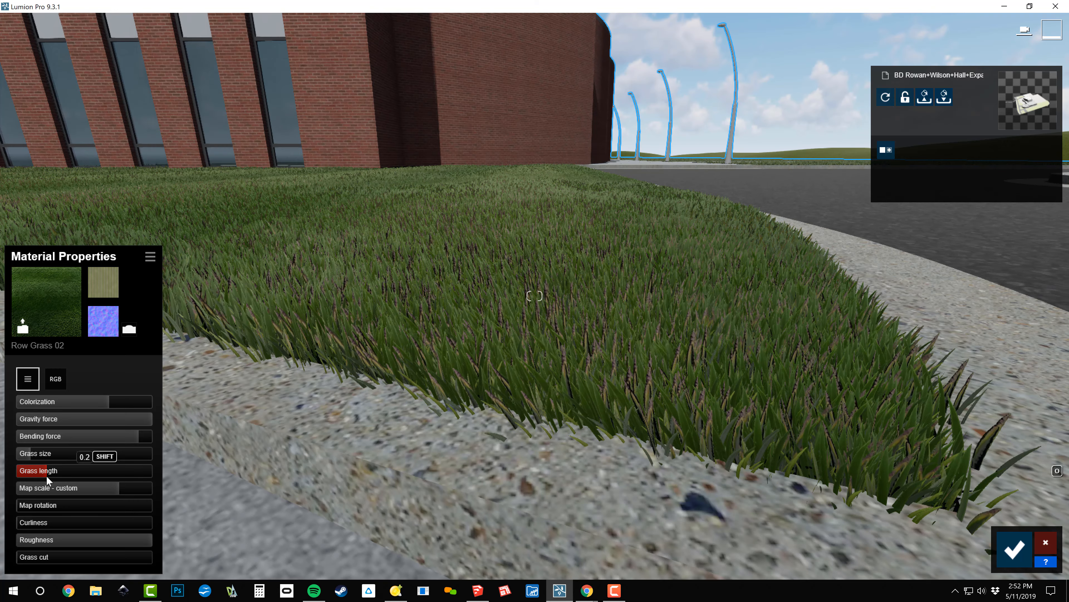
drag(133, 438, 81, 427)
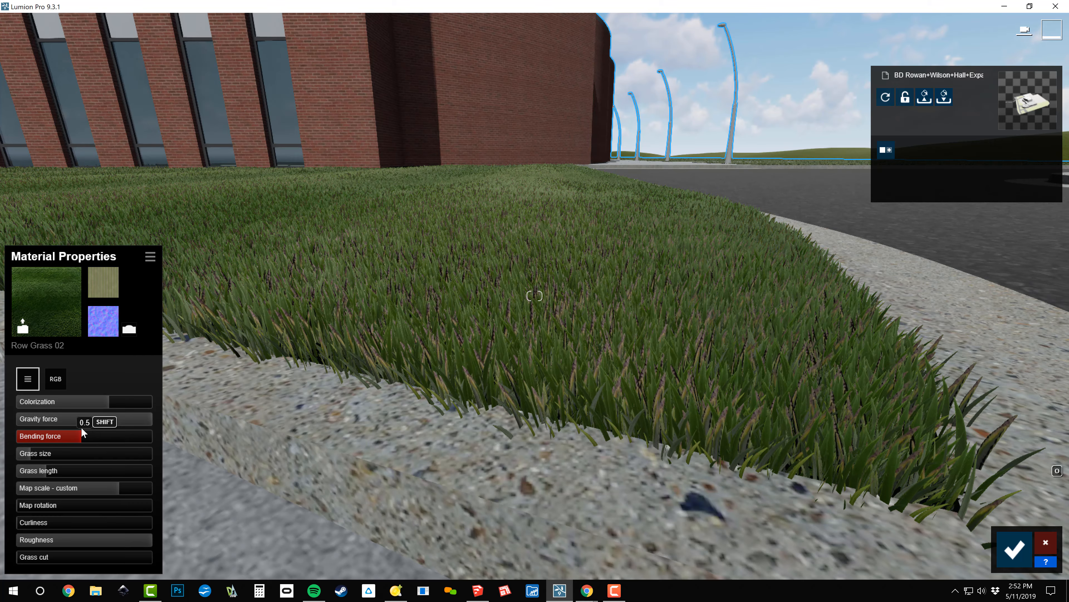
drag(27, 559, 78, 567)
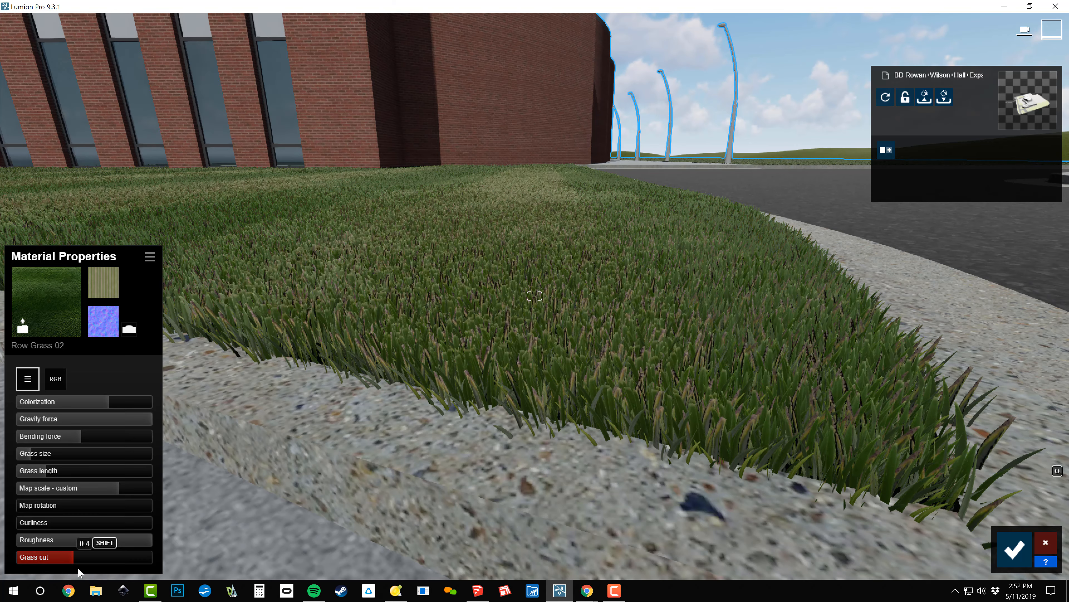
Inspect the adjusted grass where the lawn meets the sidewalk and curb.
right_drag(463, 442, 400, 446)
scroll(535, 296, down, 10)
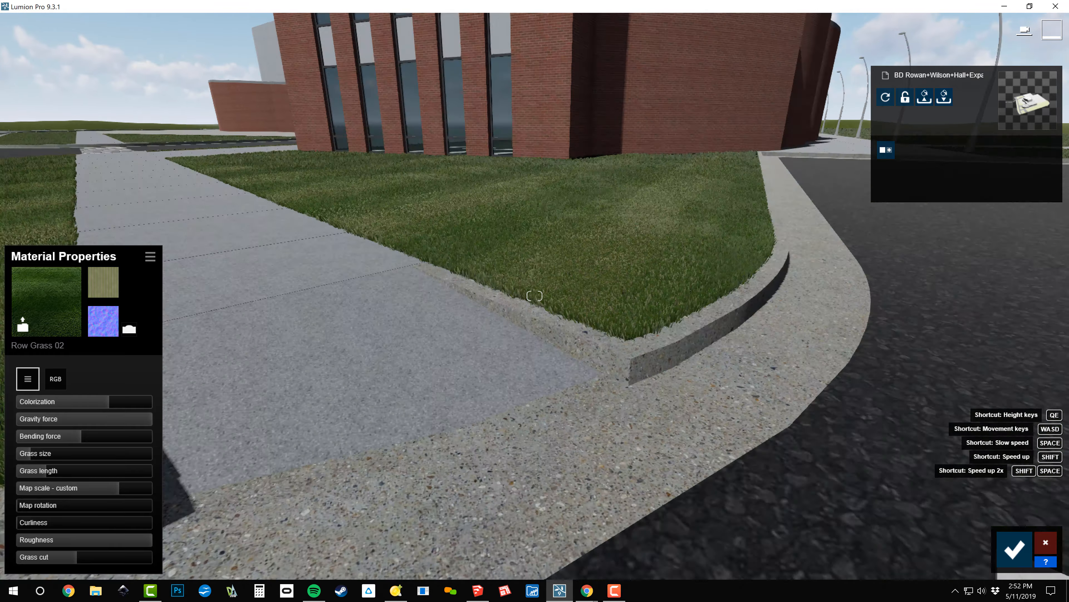
scroll(535, 296, up, 8)
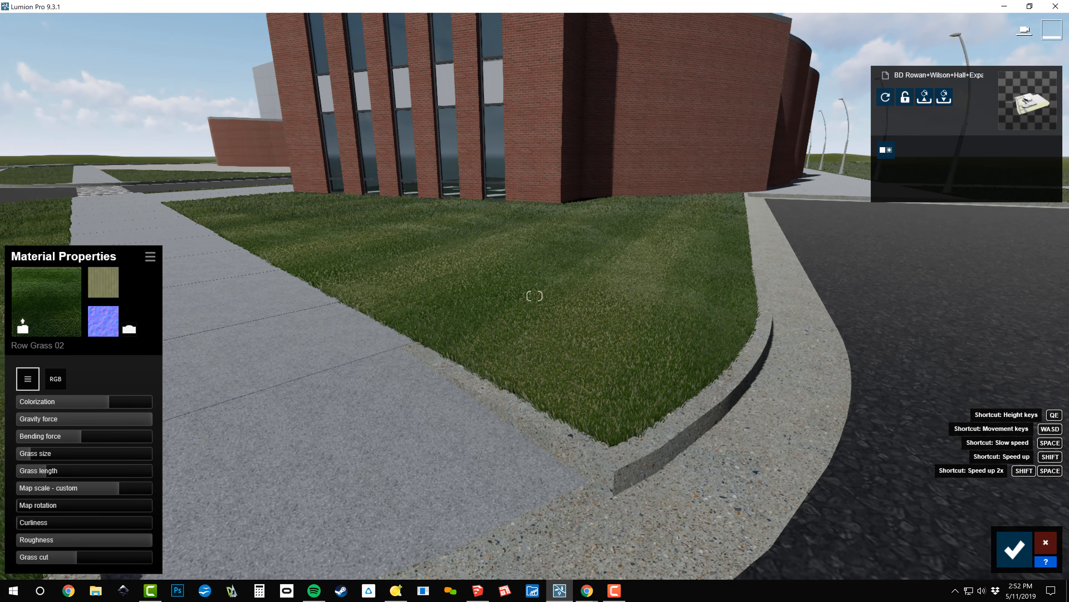
right_drag(535, 296, 529, 296)
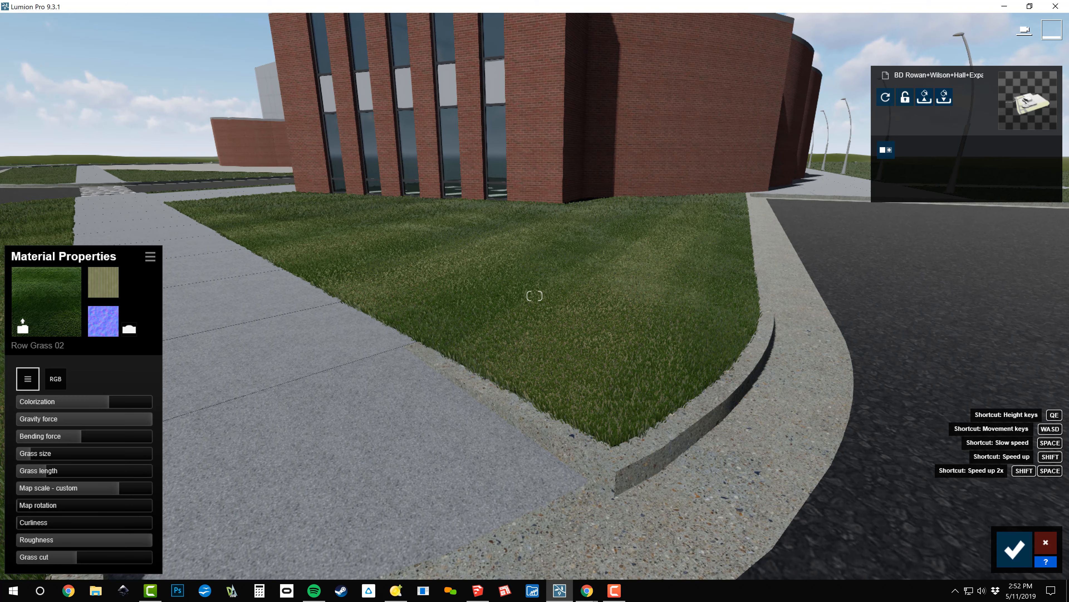
key(a)
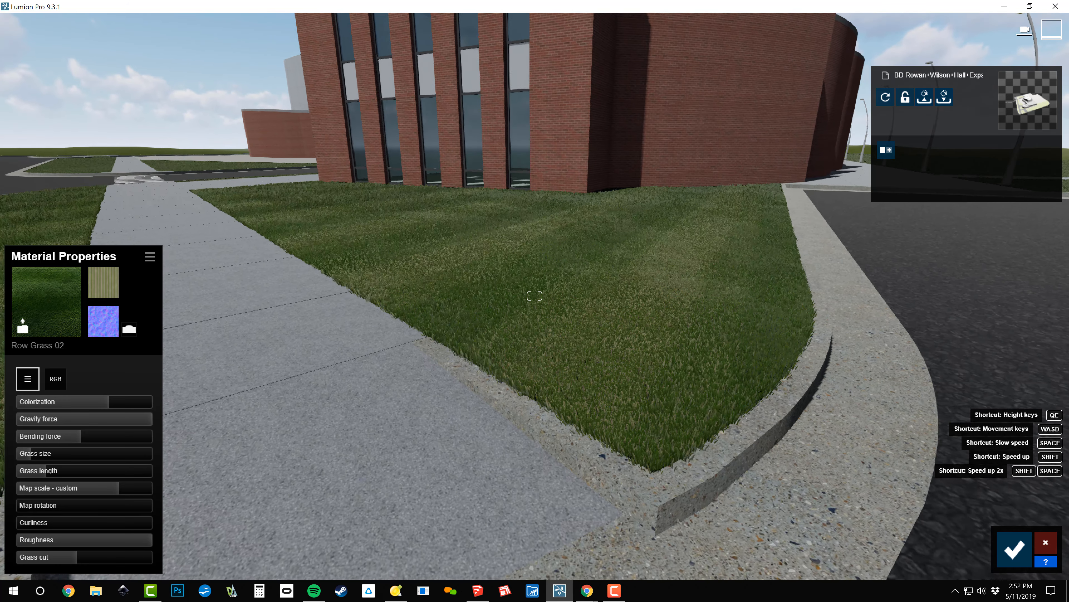
right_drag(534, 296, 534, 308)
key(s)
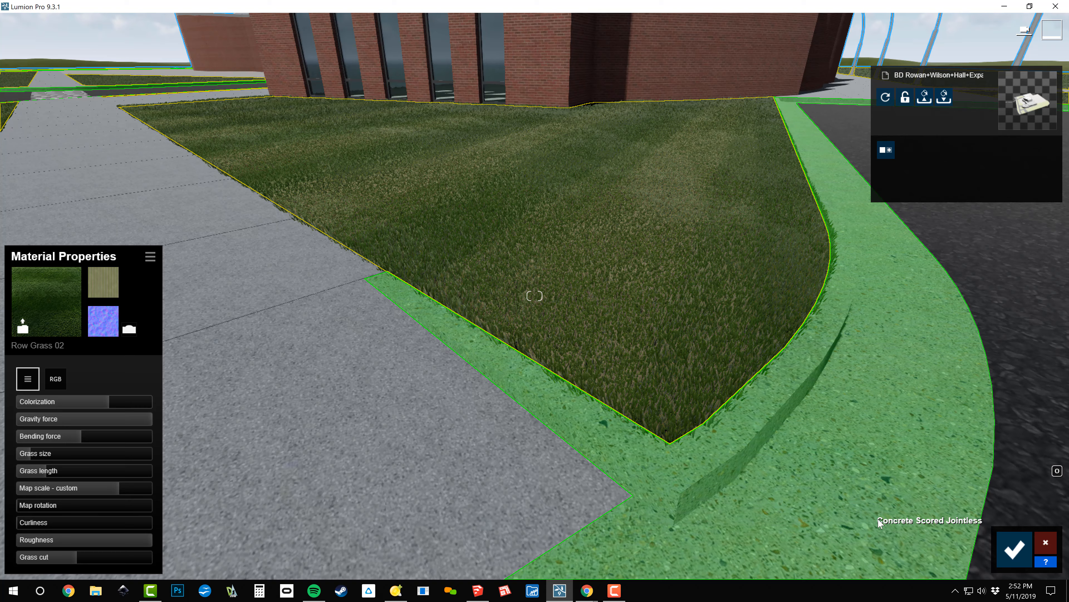
Replace the Blacktop New road material with the outdoor asphalt Polii CityStreet AsphaltGeneric Clean.
right_drag(396, 411, 399, 338)
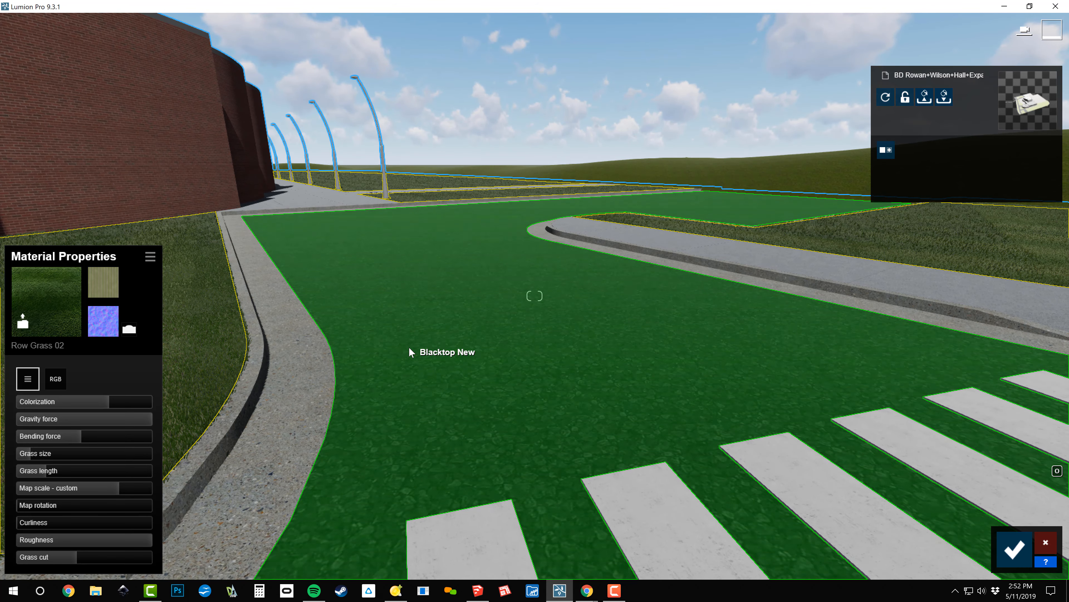
click(408, 351)
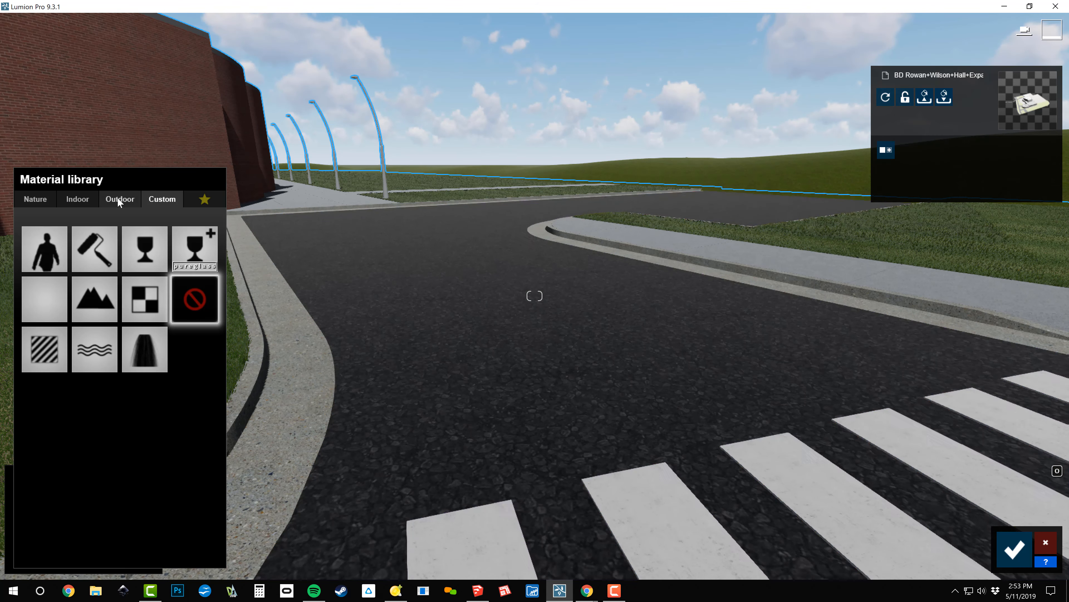
click(119, 200)
click(161, 262)
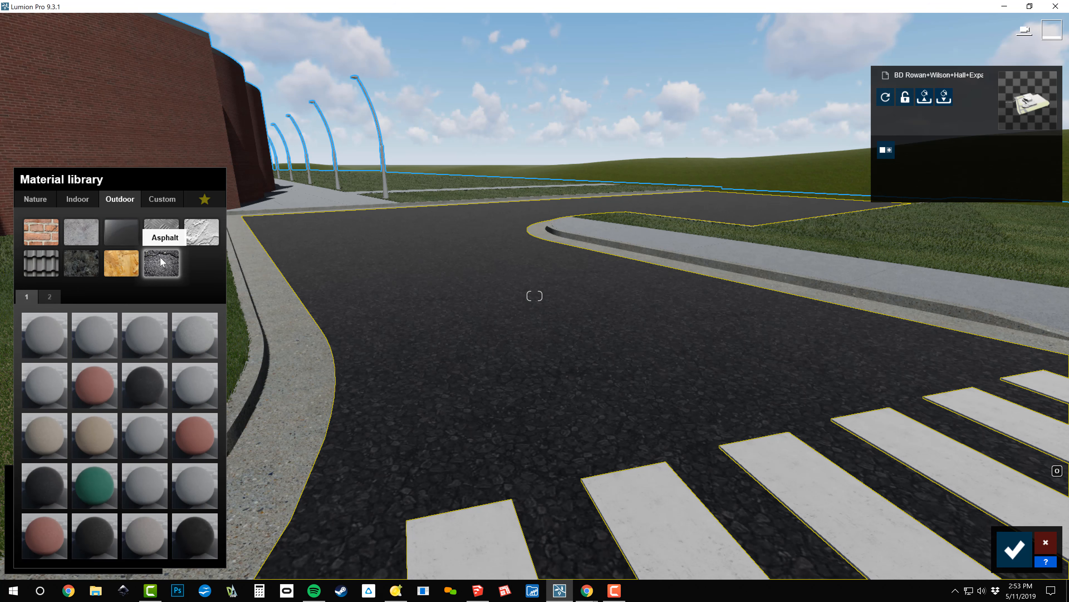
click(58, 296)
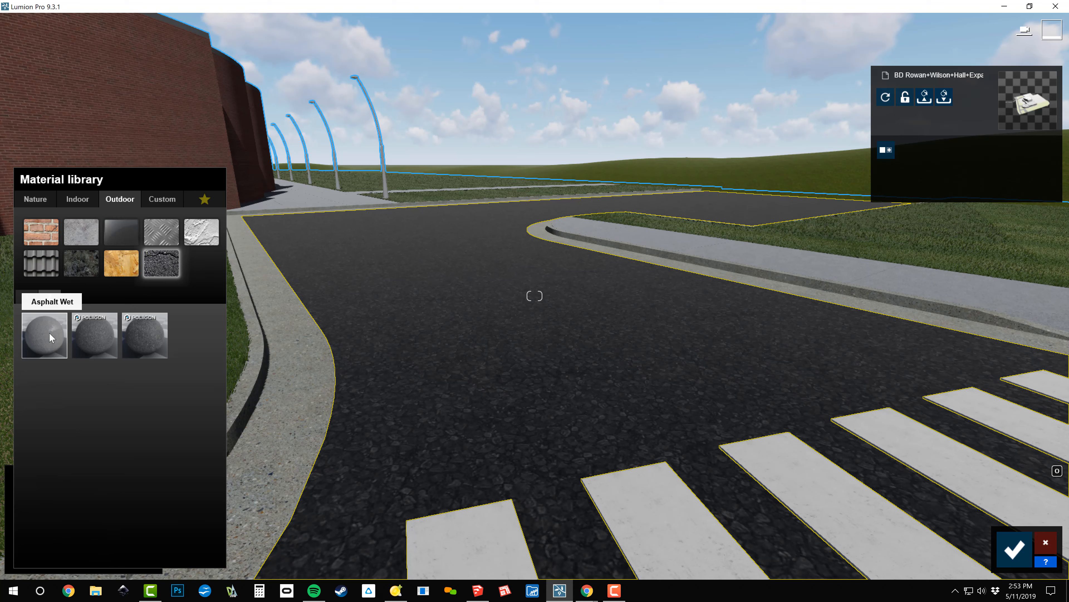
click(90, 342)
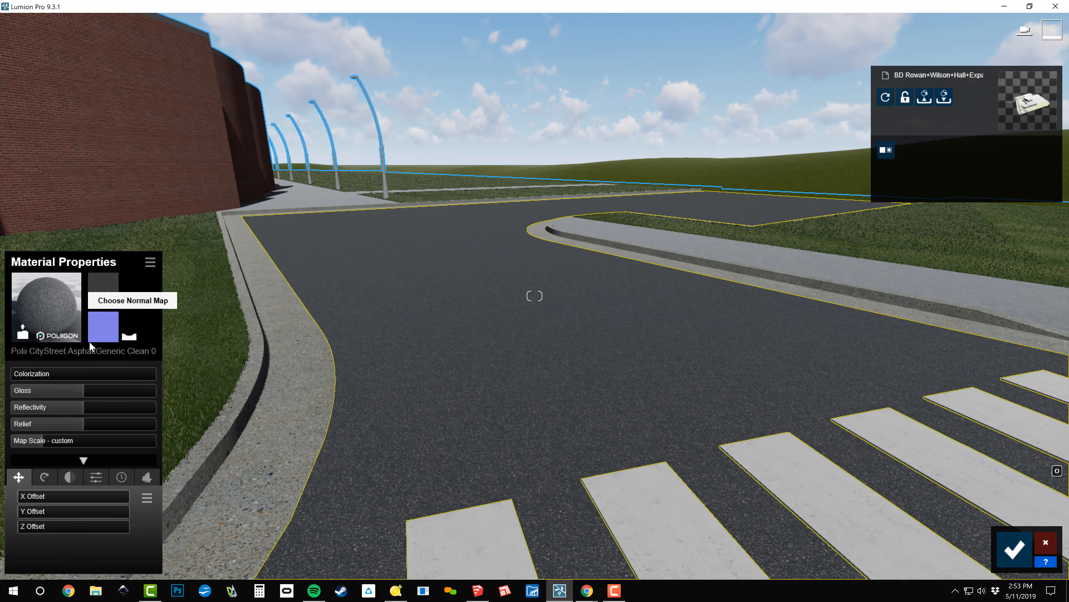
Tint the road asphalt black with colorization slightly below 0.5, and check it around the crosswalk stripes.
click(82, 374)
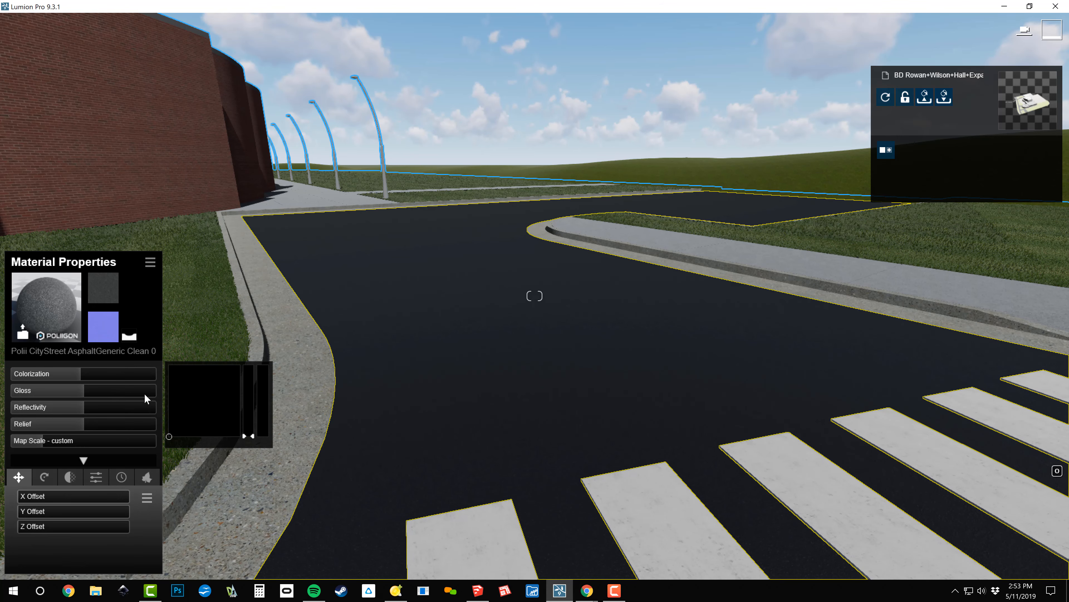
mouse_move(92, 378)
mouse_down()
mouse_move(152, 373)
mouse_move(89, 371)
mouse_up()
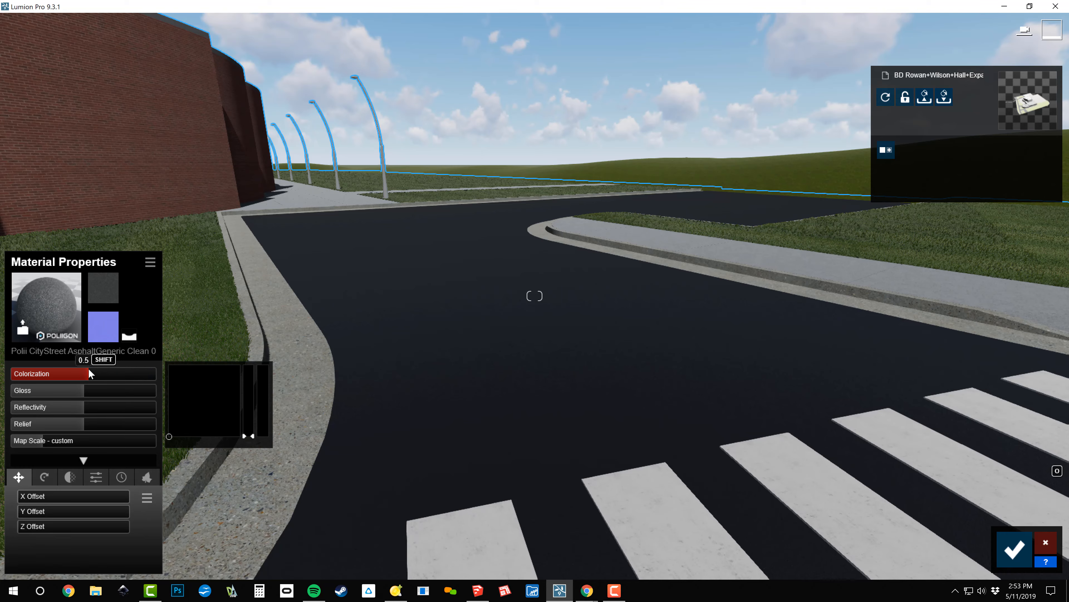
right_drag(88, 371, 129, 459)
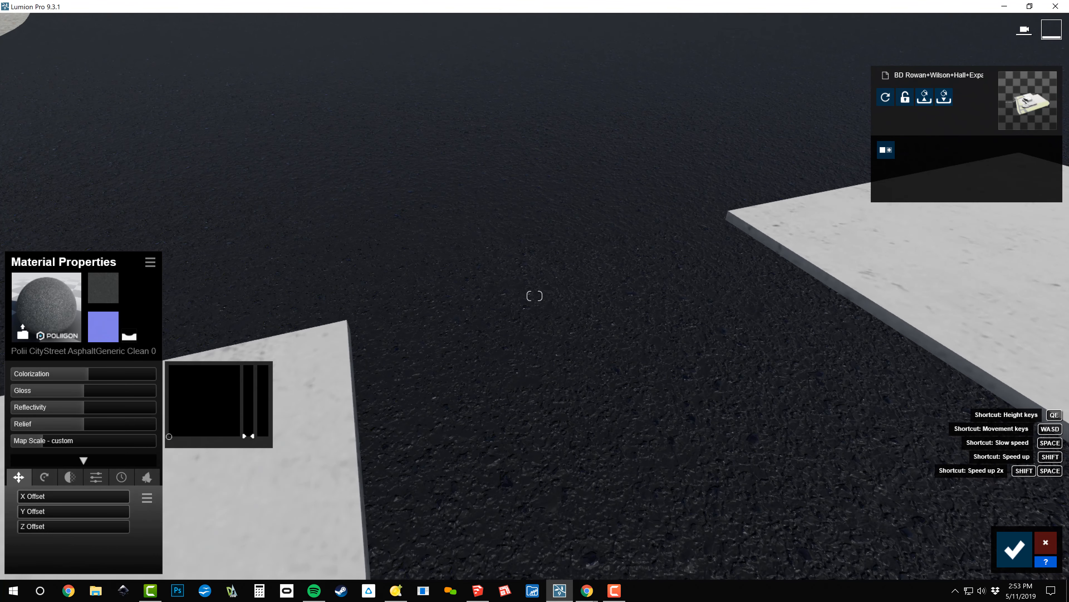
drag(88, 373, 72, 381)
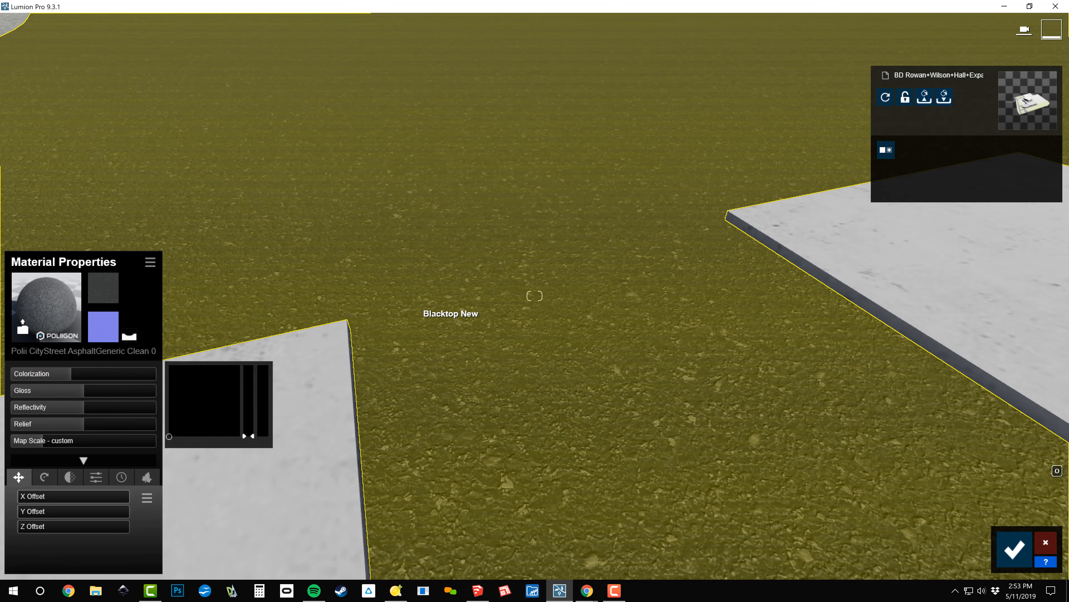
key(s)
right_drag(434, 325, 410, 304)
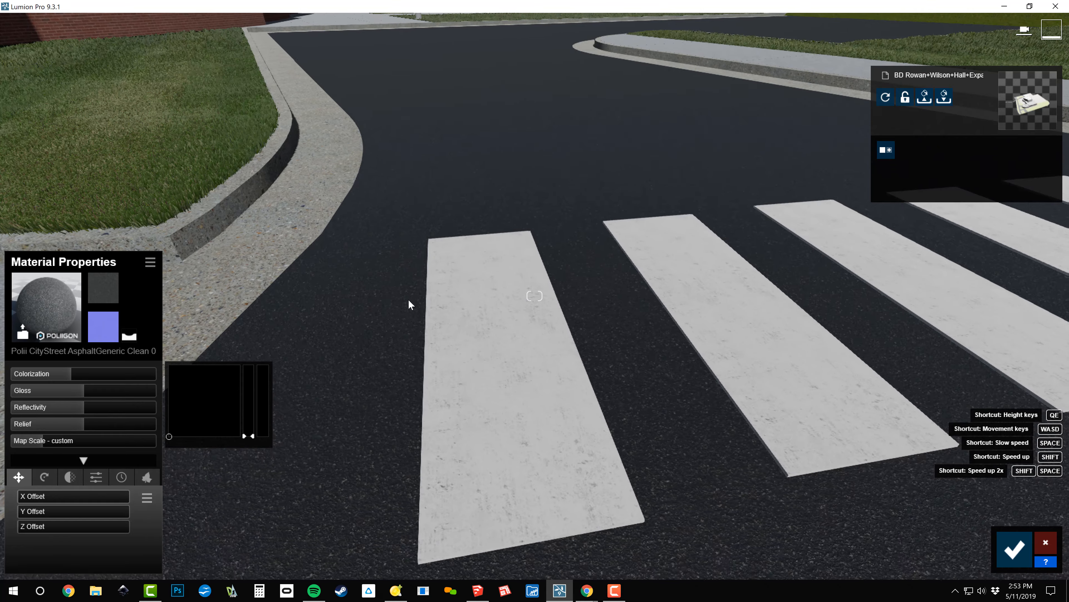
right_drag(543, 374, 531, 350)
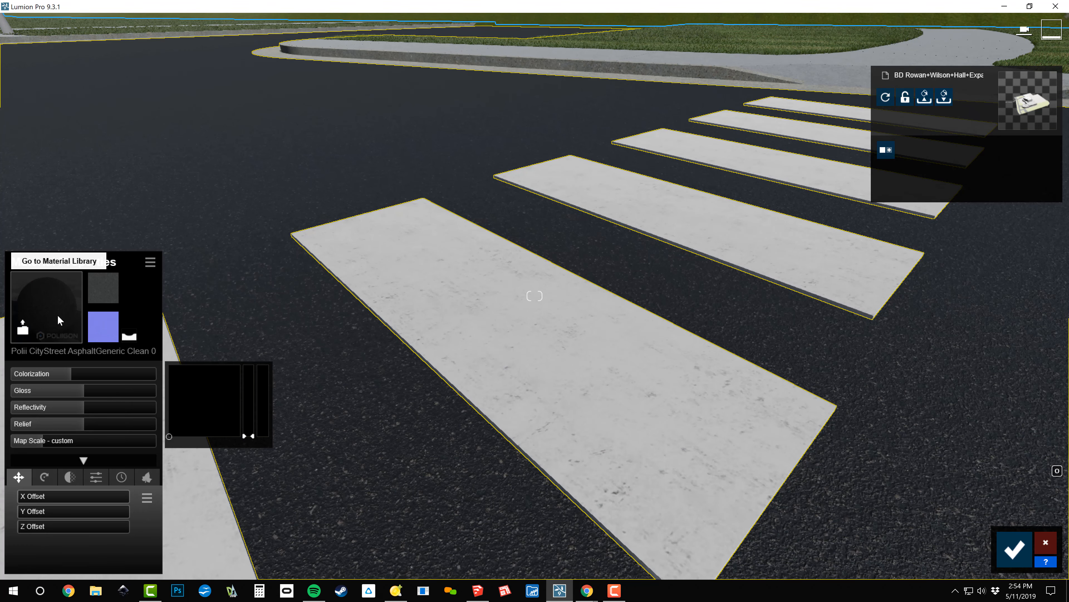
Copy the road's asphalt material, make the Polished Concrete Old crosswalk stripes a Standard material, and paste the copied settings onto them.
click(151, 265)
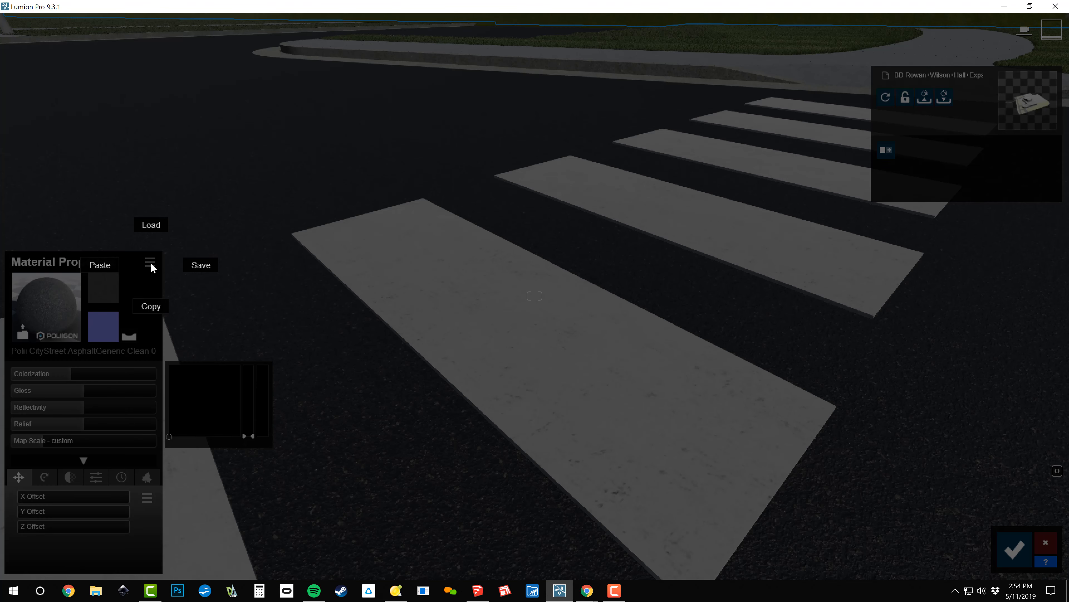
click(151, 306)
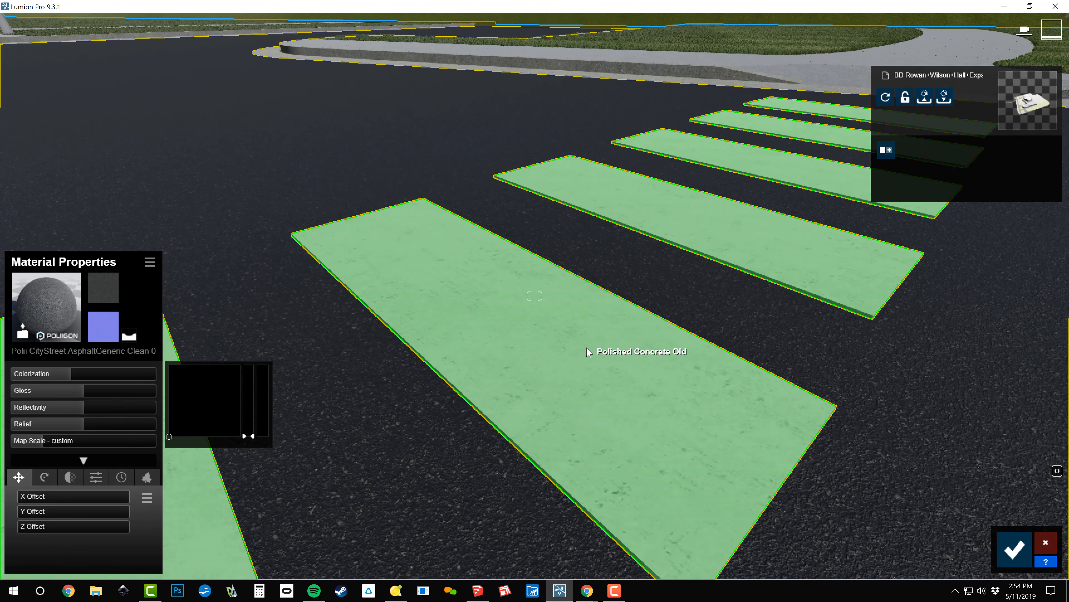
click(588, 352)
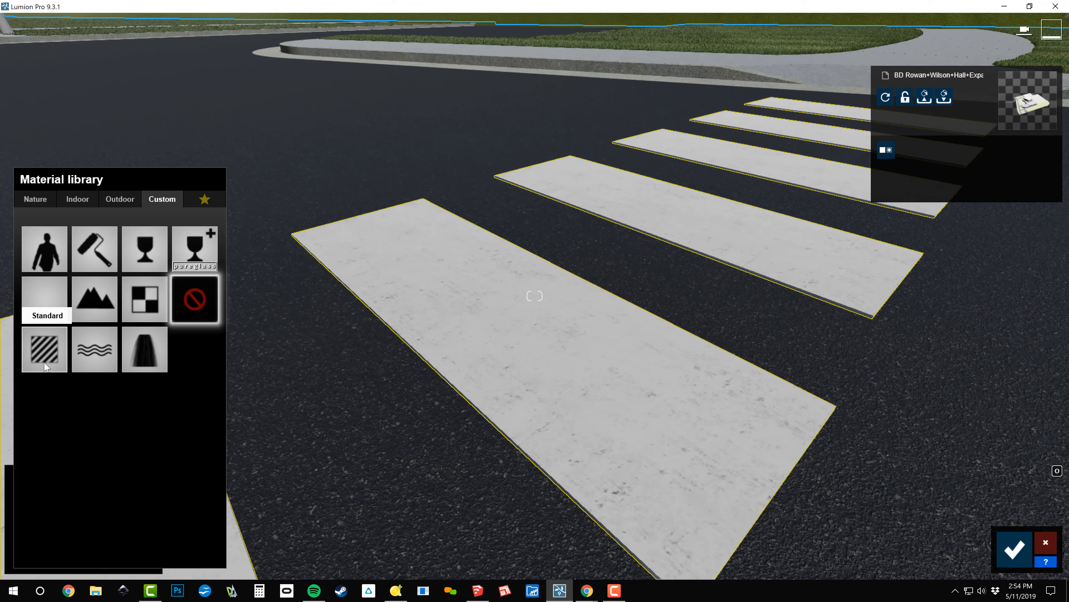
click(45, 366)
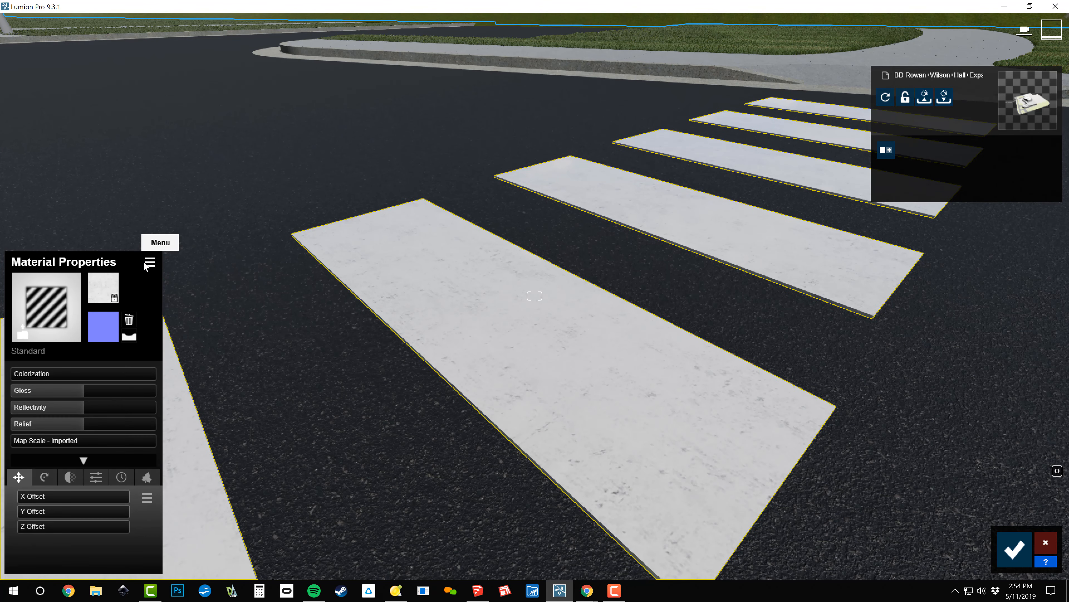
click(149, 262)
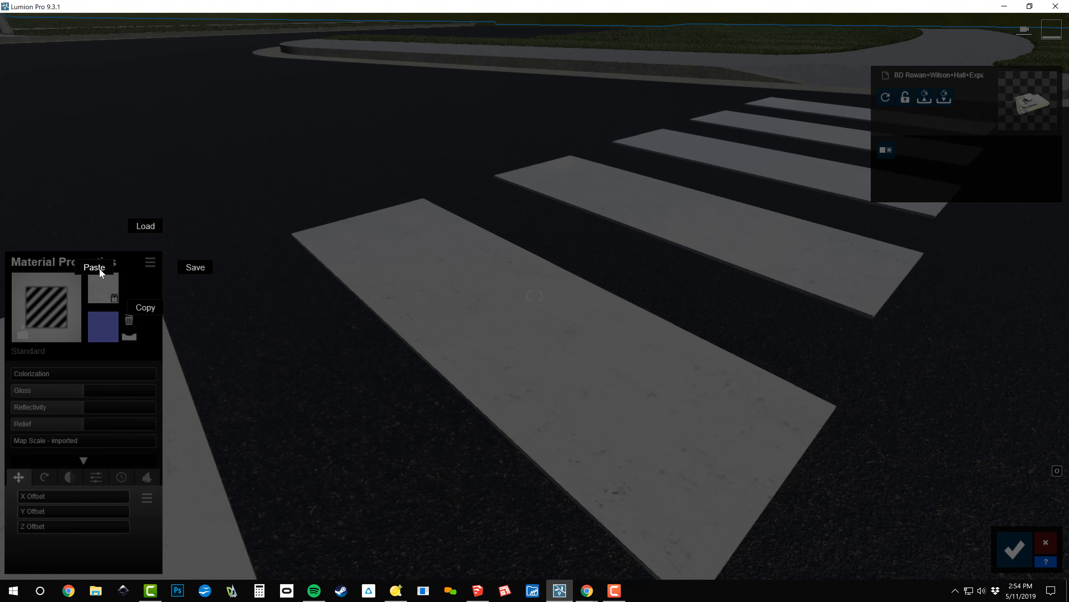
click(100, 268)
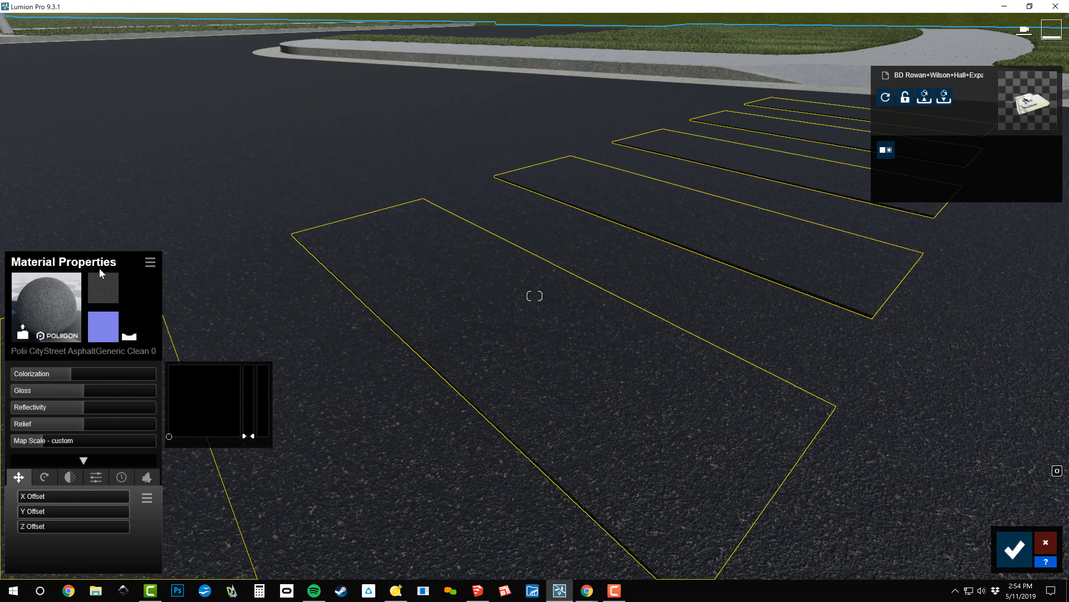
Tint the crosswalk stripes white with colorization at maximum and full color brightness.
drag(80, 375, 174, 381)
drag(248, 436, 249, 365)
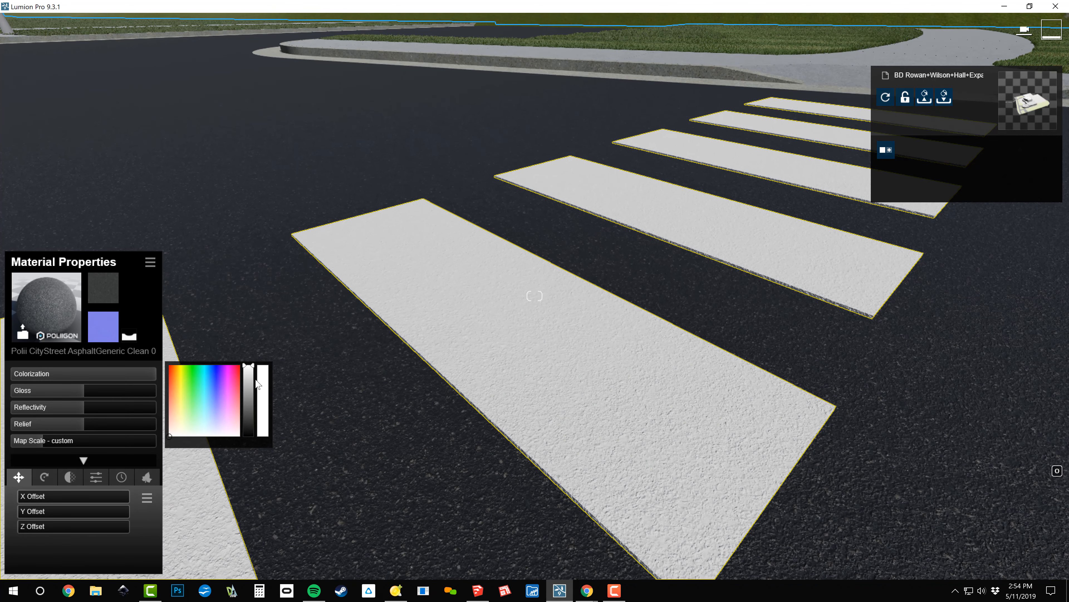
right_drag(270, 342, 211, 290)
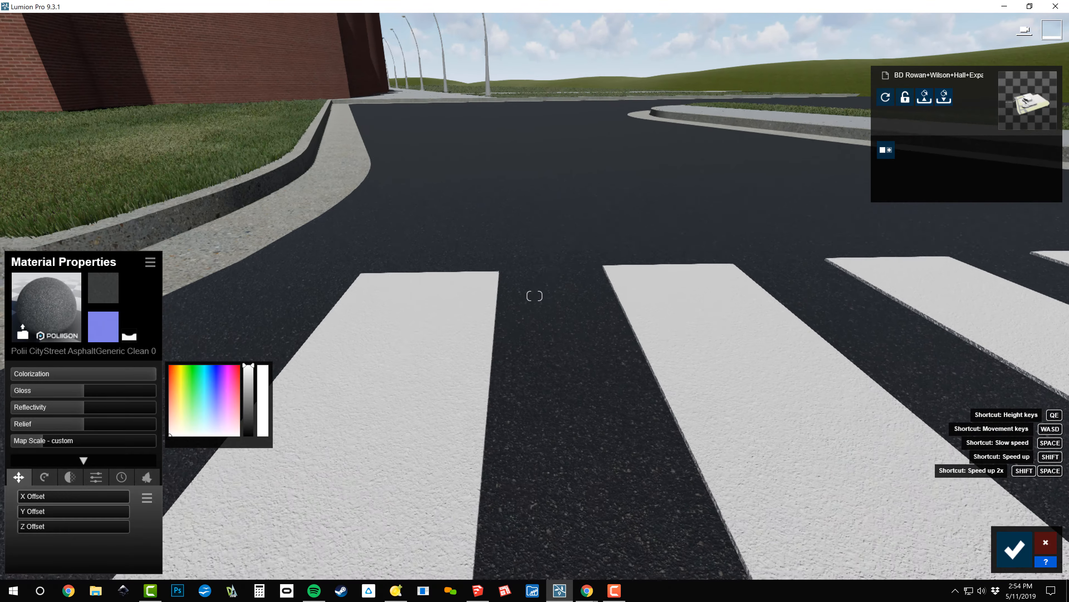
Assign the Standard material to the curb's Concrete Scored Jointless surface at the lawn corner.
key(s)
right_drag(534, 295, 522, 373)
key(w)
key(s)
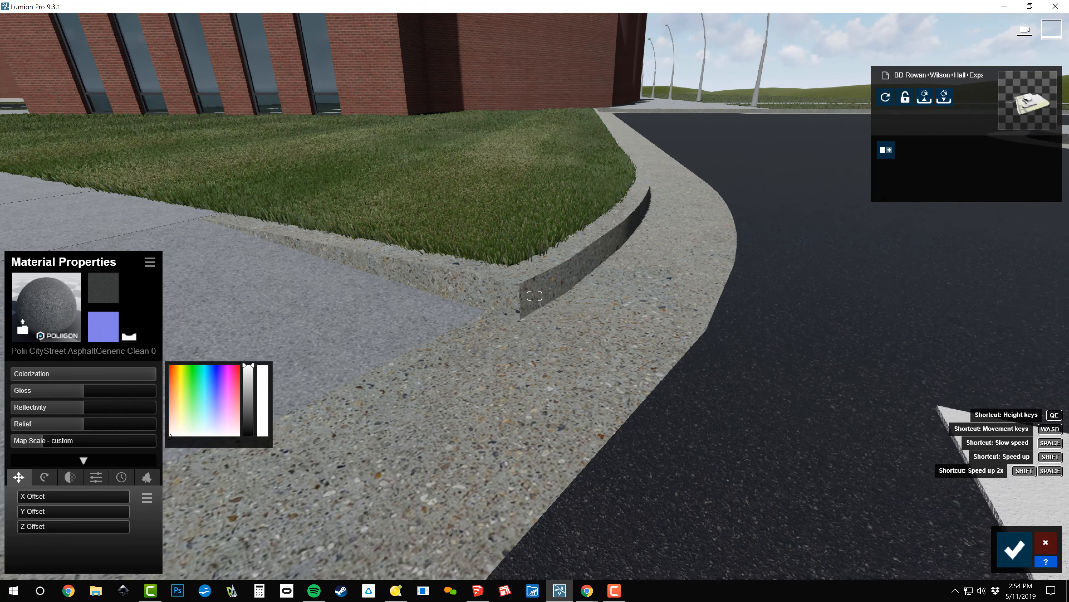
right_drag(534, 296, 498, 349)
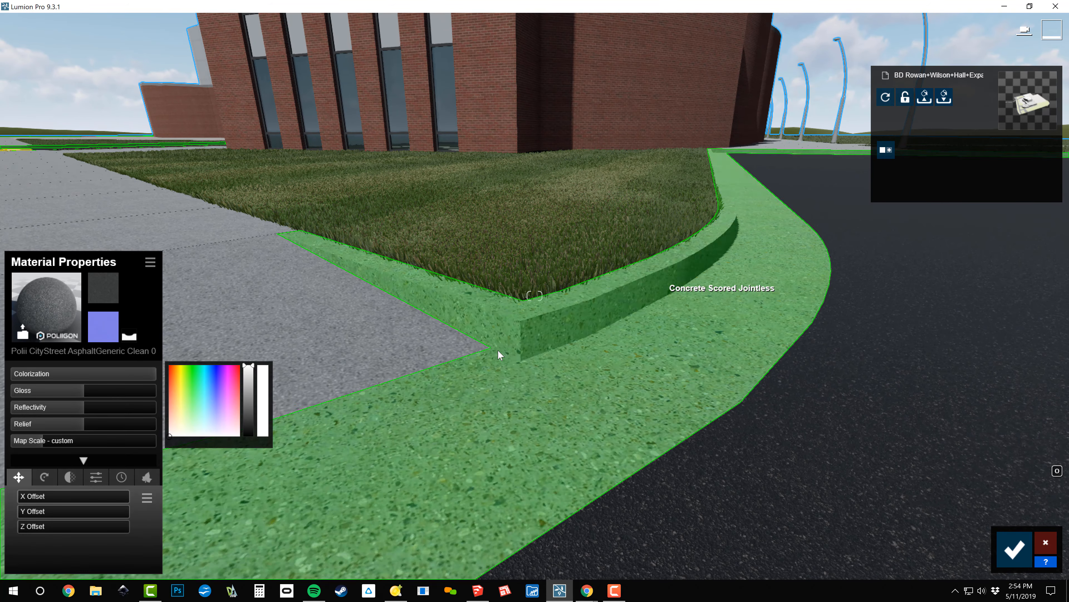
click(541, 321)
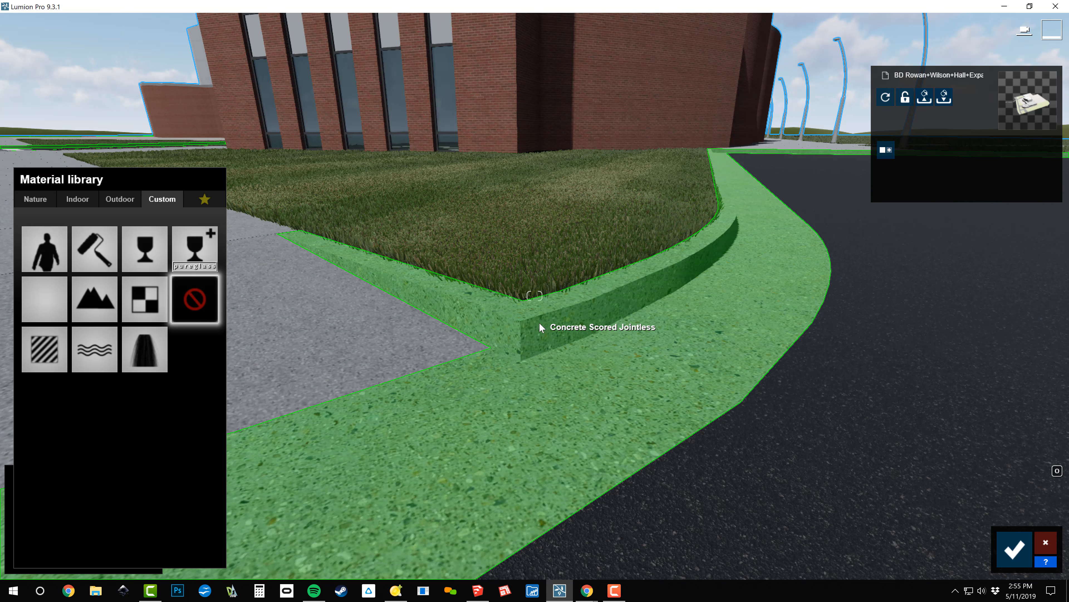
click(301, 367)
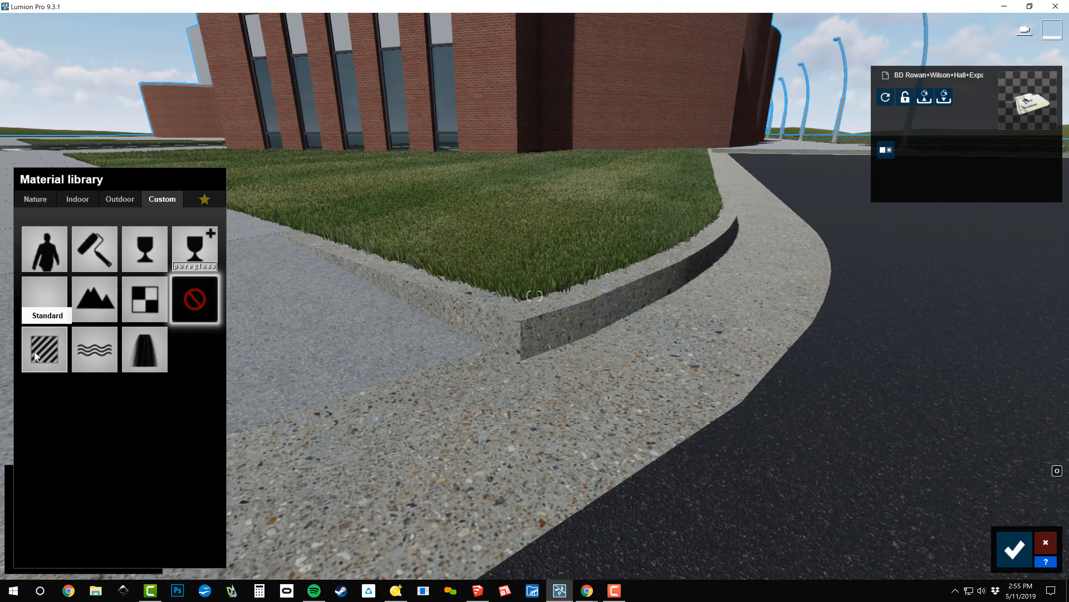
click(34, 353)
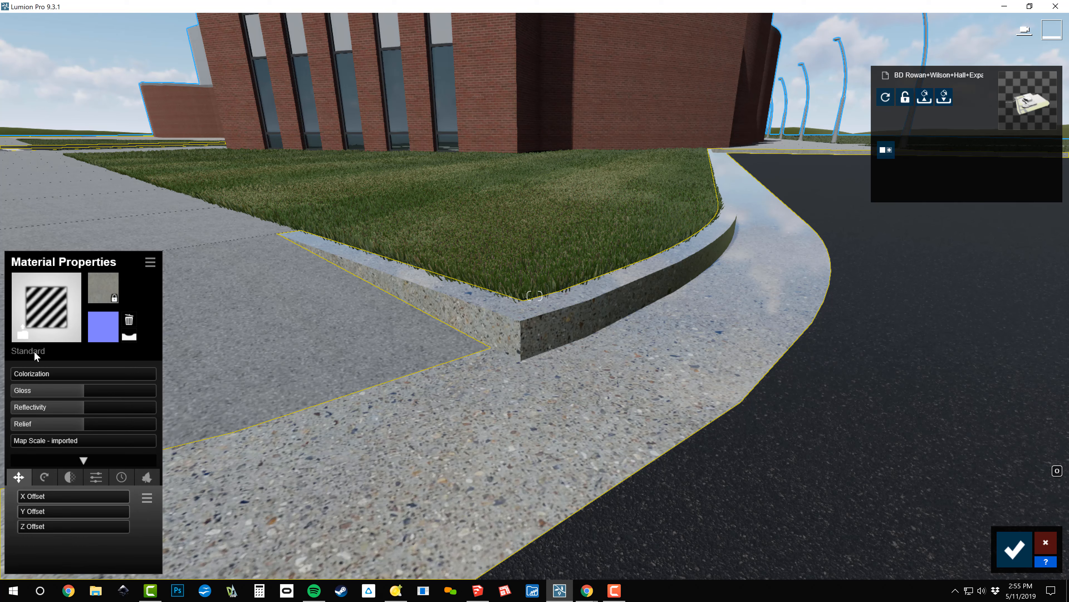
Set the curb's gloss and reflectivity to 0, flip its normal map direction, and set relief to 0.5.
drag(80, 390, 13, 391)
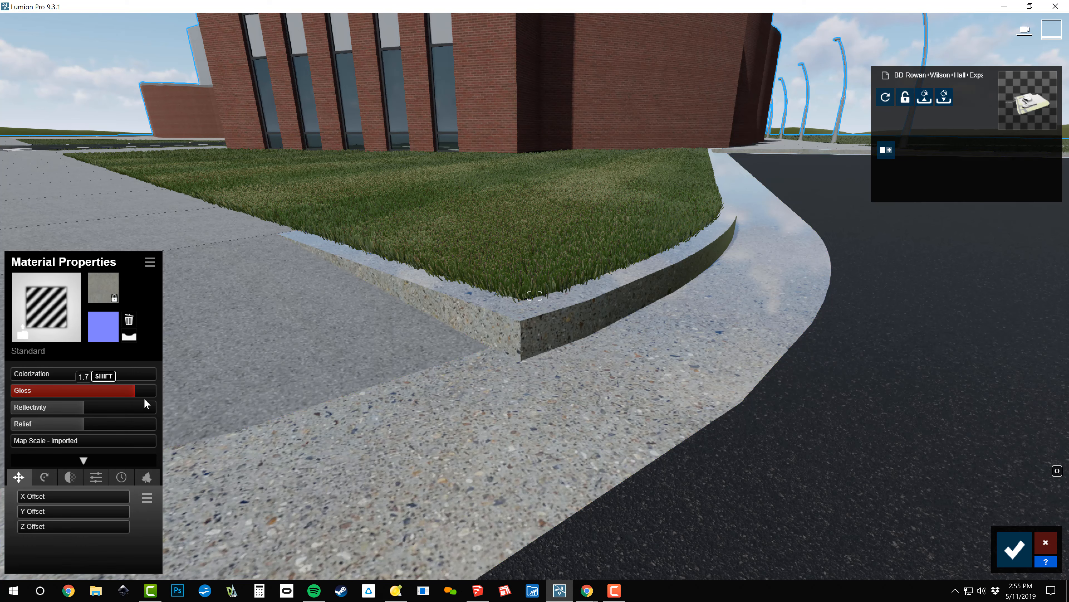
drag(84, 407, 8, 407)
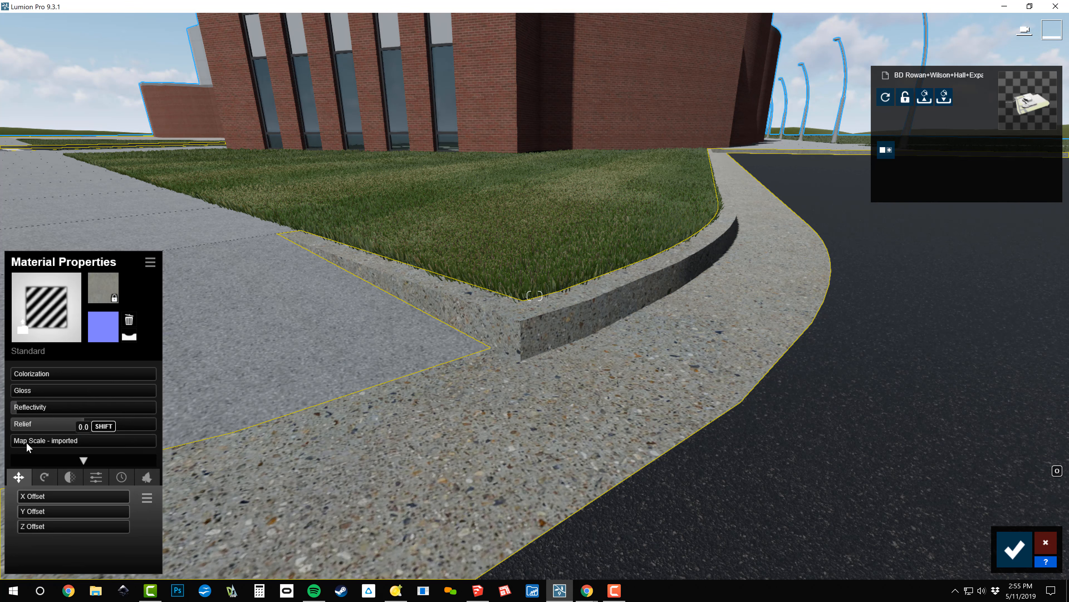
click(129, 341)
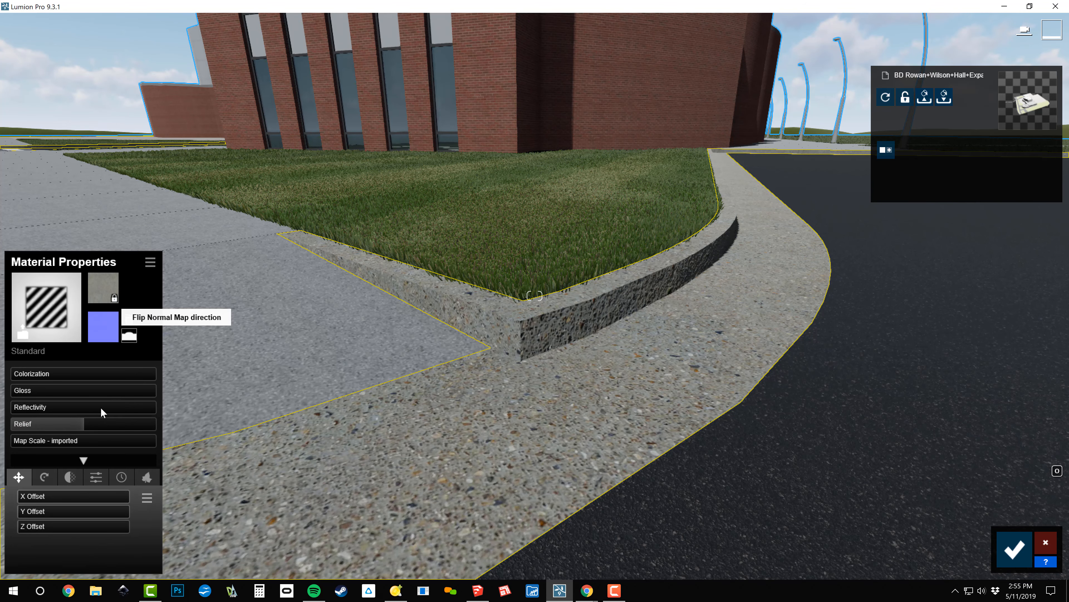
mouse_move(76, 423)
mouse_down()
mouse_move(157, 434)
mouse_move(10, 413)
mouse_move(106, 431)
mouse_move(84, 417)
mouse_up()
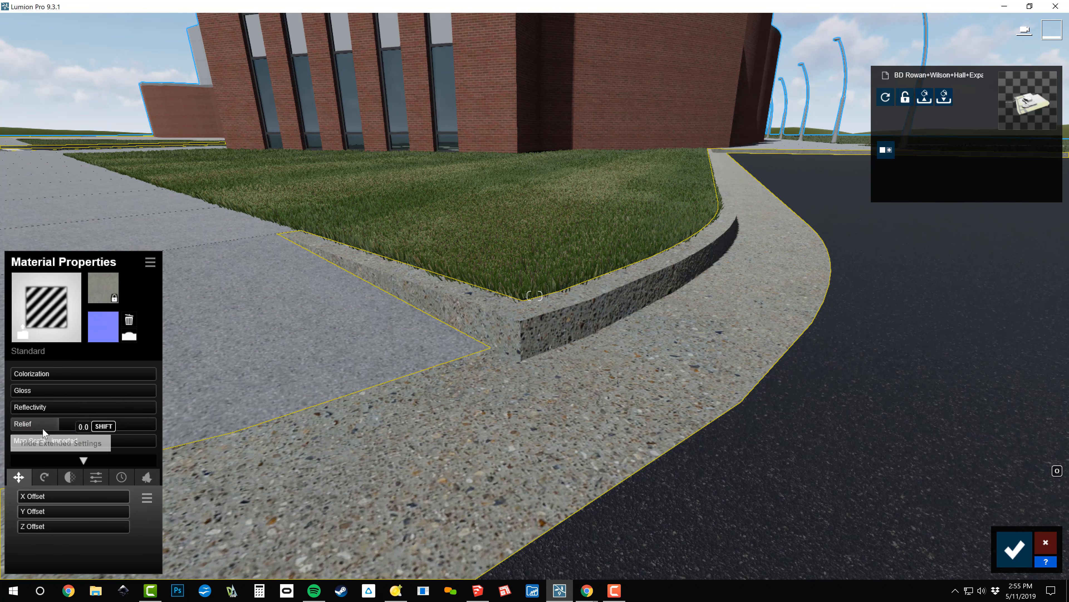
mouse_move(59, 424)
mouse_down()
mouse_move(129, 438)
mouse_move(47, 433)
mouse_move(52, 425)
mouse_up()
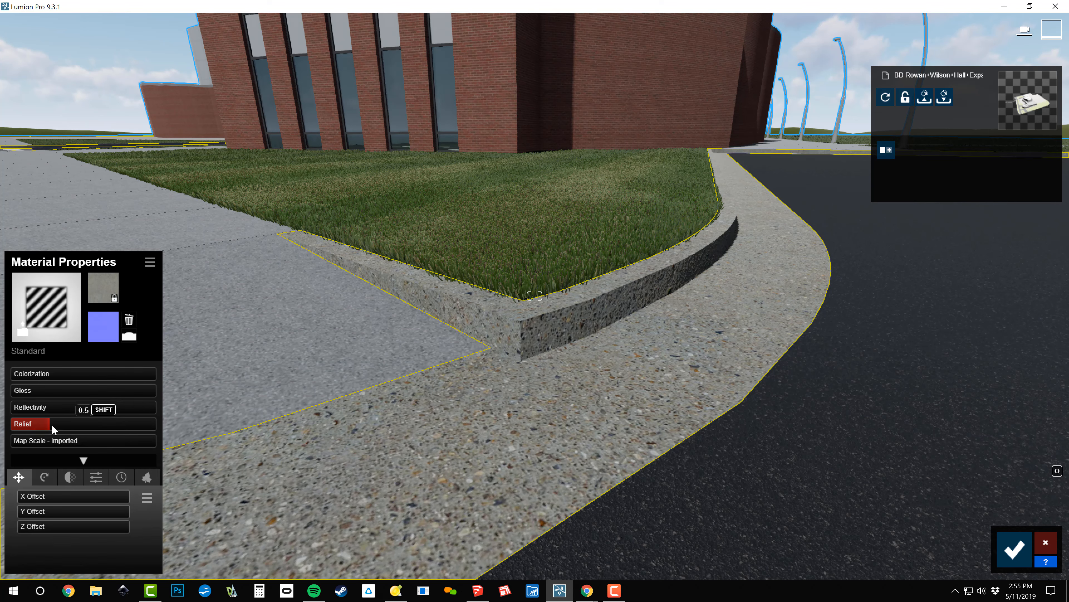
Try full weathering on the curb concrete, then reduce its weathering to about 0.6.
click(128, 477)
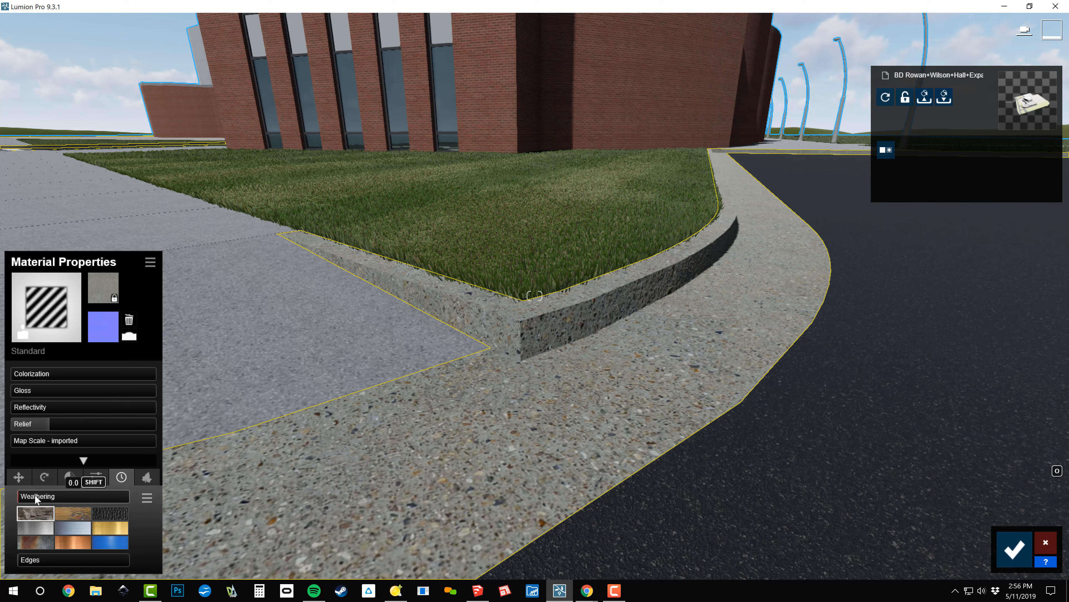
drag(37, 498, 186, 524)
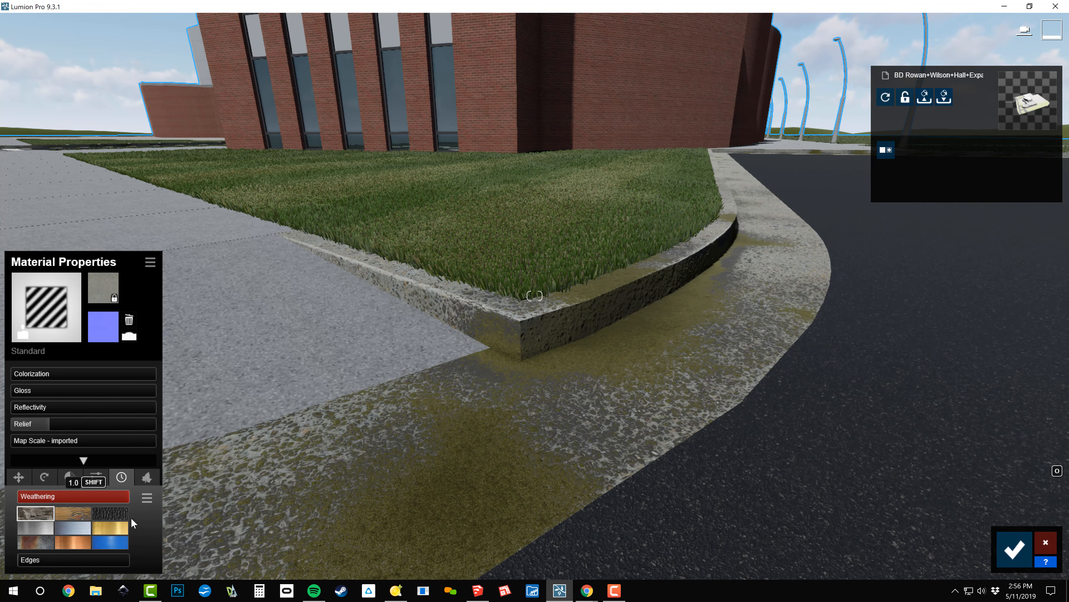
drag(113, 522, 35, 563)
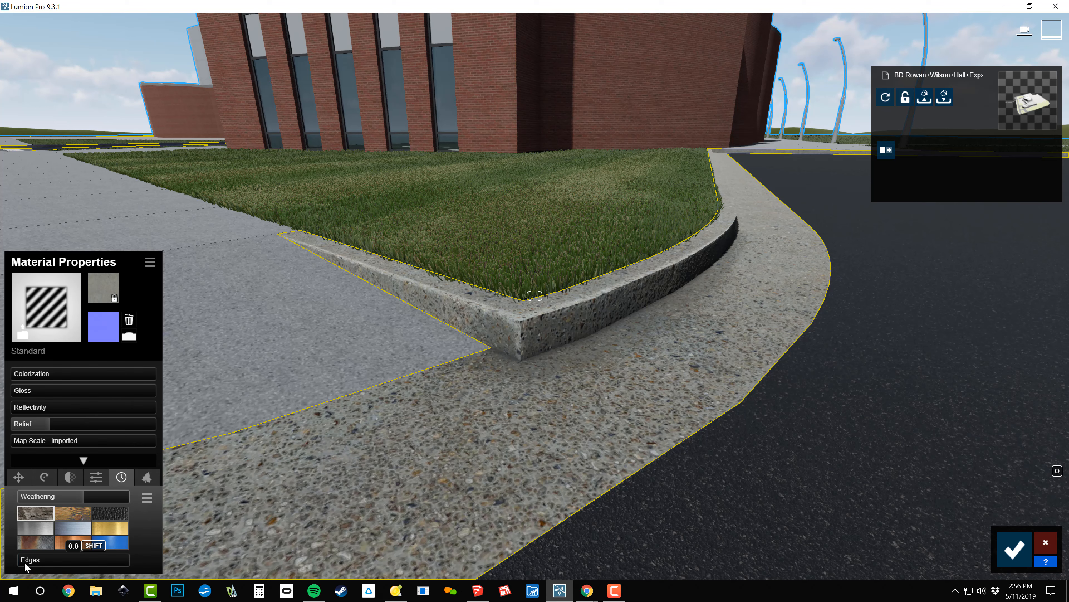
Soften the curb's corners with an edges value of about 0.7, comparing against sharp edges up close.
mouse_move(24, 562)
mouse_down()
mouse_move(95, 565)
mouse_move(6, 566)
mouse_up()
right_drag(6, 566, 6, 567)
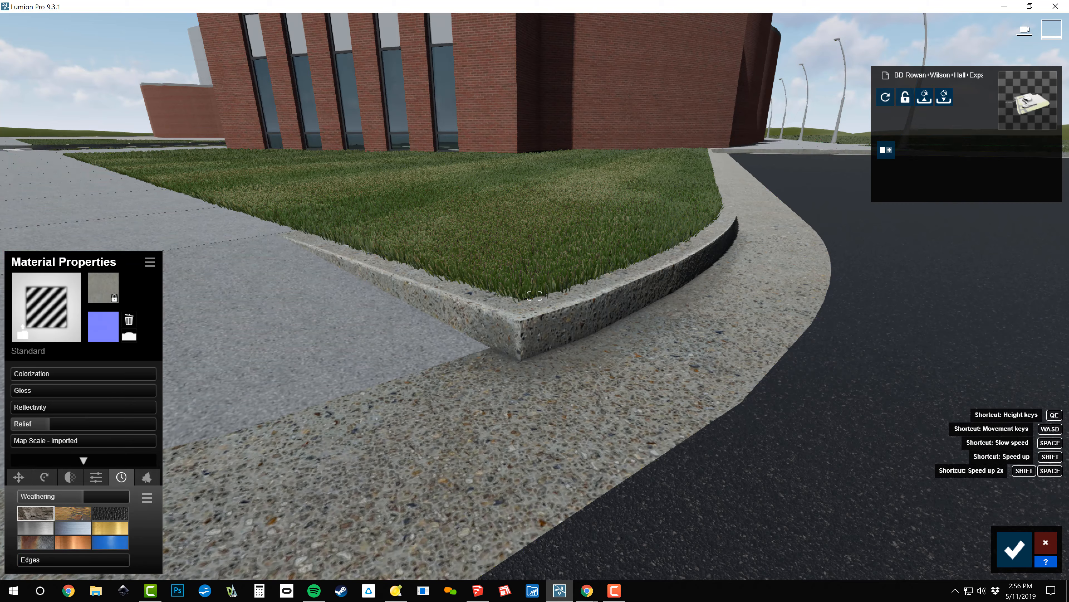
key(w)
right_drag(482, 255, 482, 254)
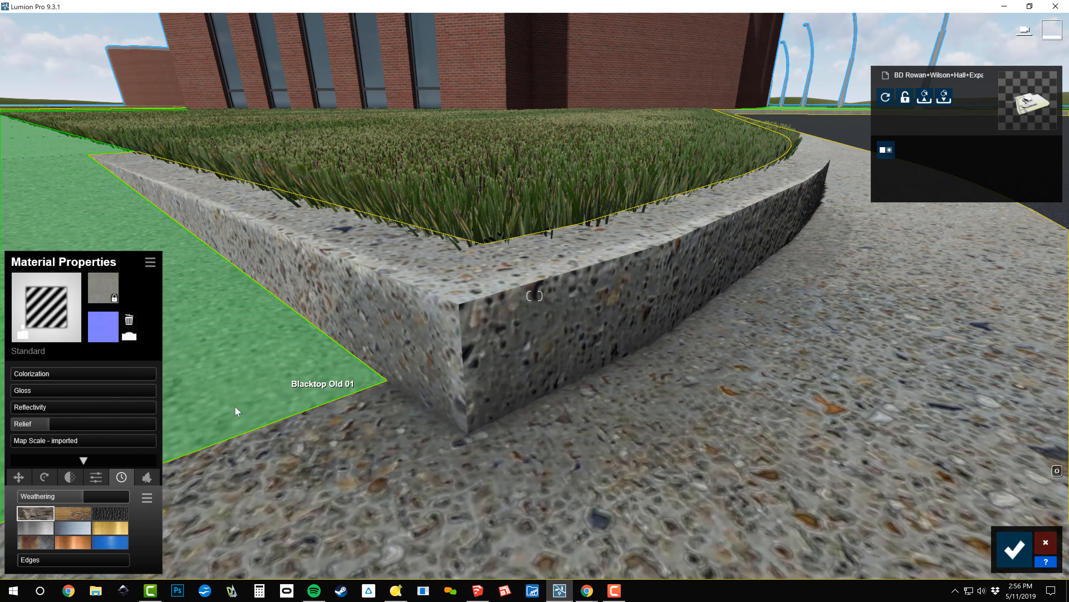
drag(24, 562, 74, 565)
key(s)
drag(78, 564, 17, 564)
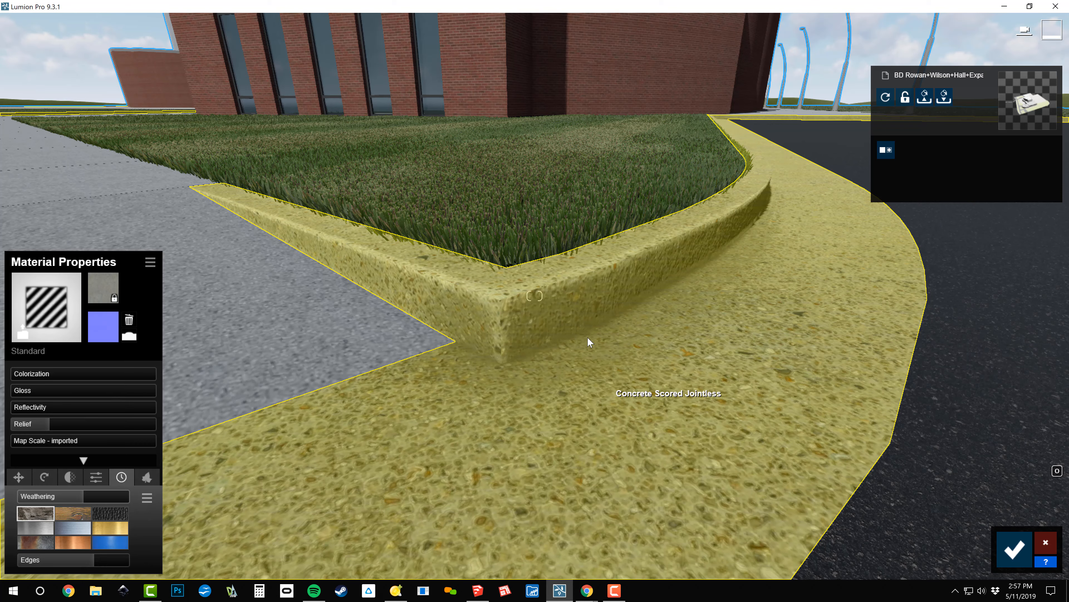
Examine the softened, weathered curb along both sides of the sidewalk and beside the road.
right_drag(401, 435, 430, 298)
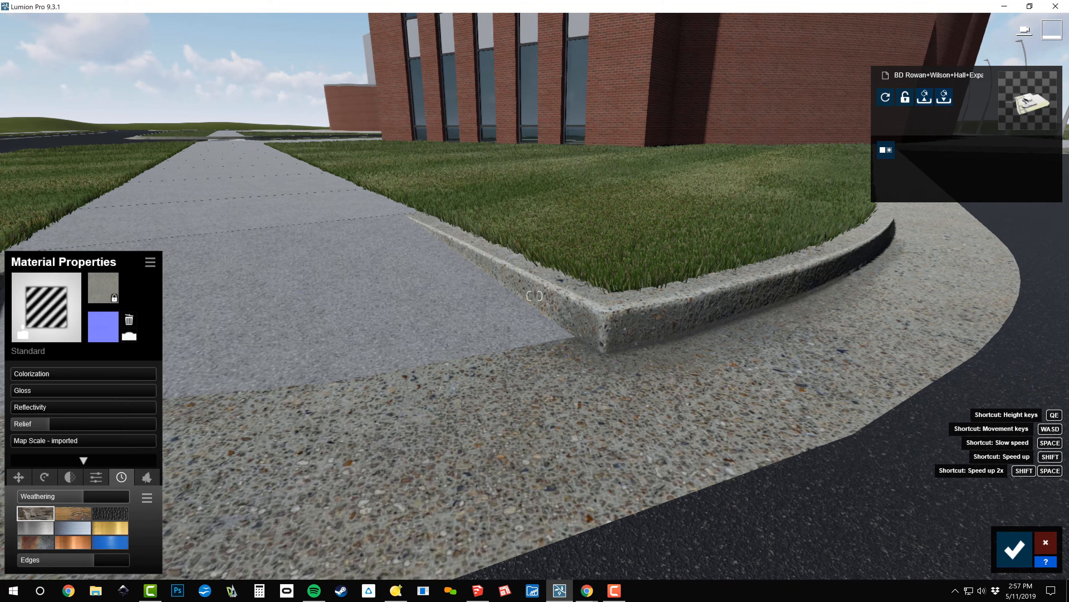
key(s)
right_drag(535, 295, 594, 258)
mouse_move(260, 281)
right_down()
mouse_move(380, 288)
mouse_move(260, 281)
right_up()
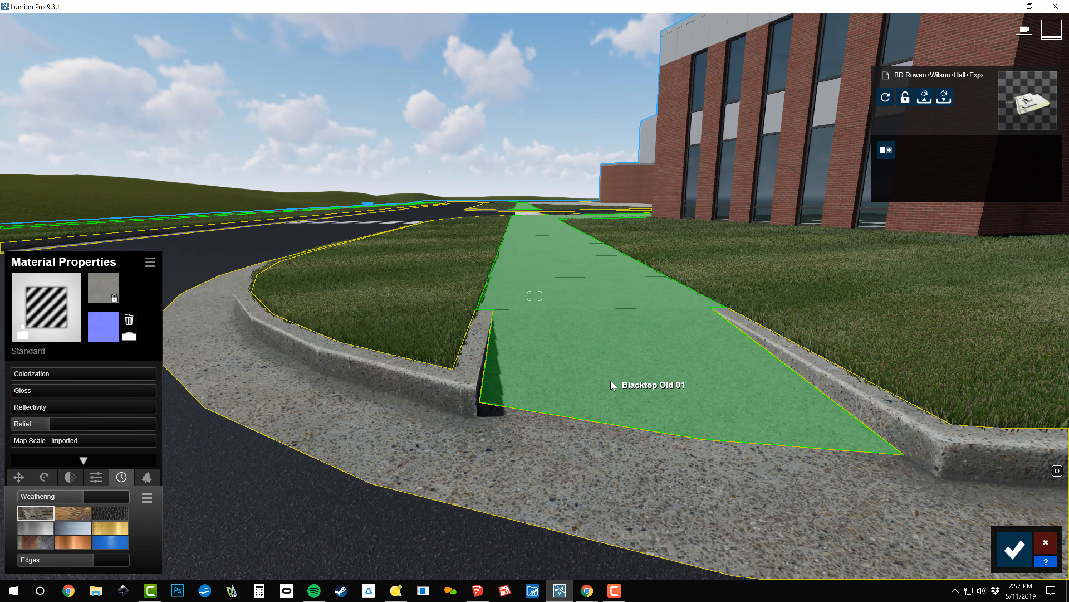
key(w)
right_drag(610, 379, 1044, 423)
key(s)
right_drag(535, 296, 509, 288)
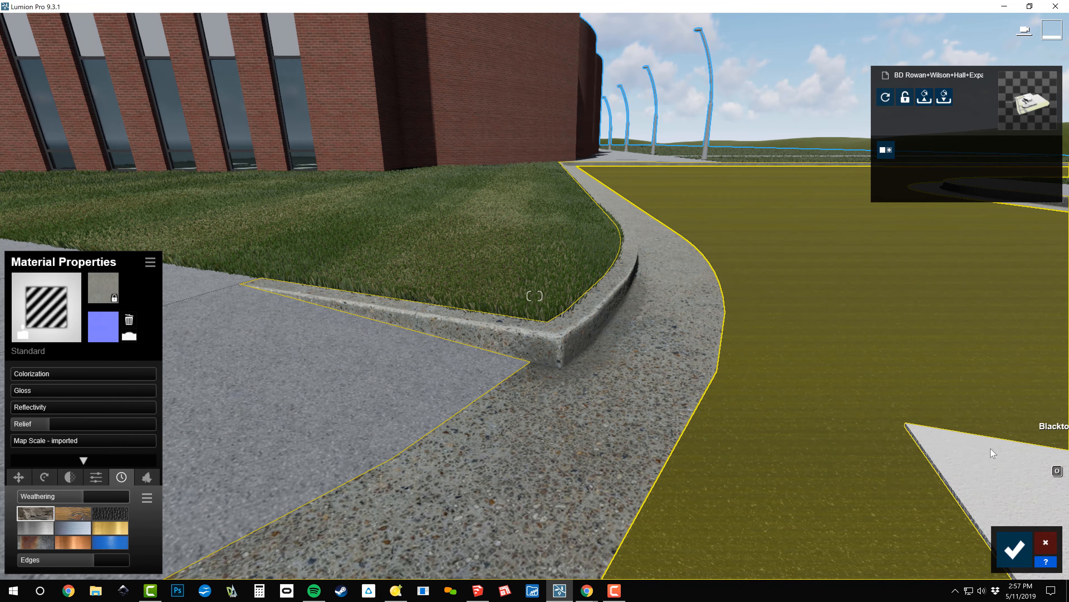
Copy the curb's material settings, make the Blacktop Old 01 sidewalk a Standard material, and paste the copied settings onto it.
click(151, 262)
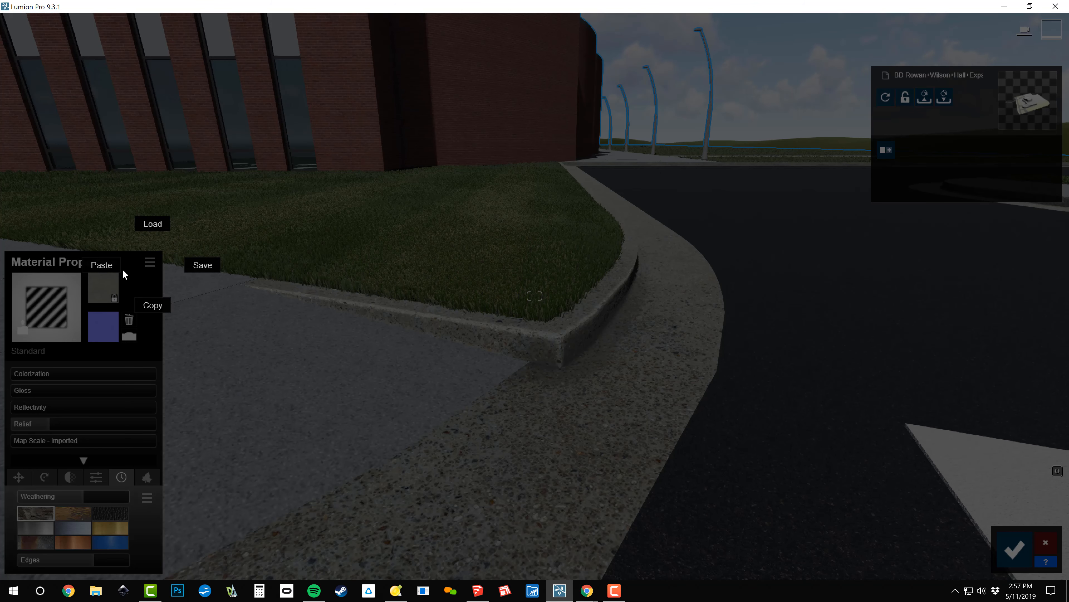
click(153, 305)
right_drag(493, 273, 476, 275)
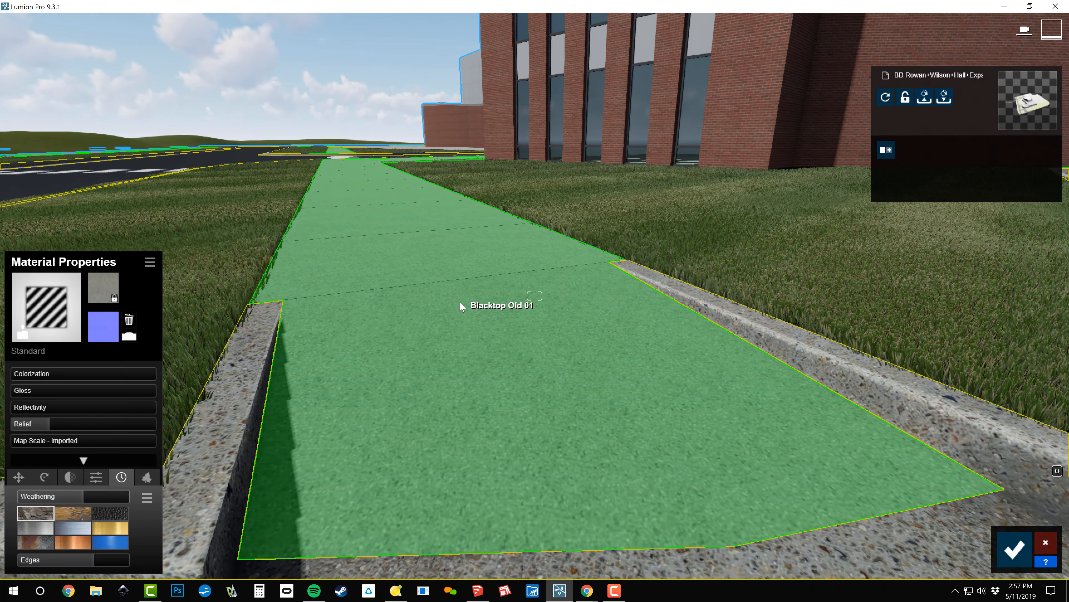
click(460, 300)
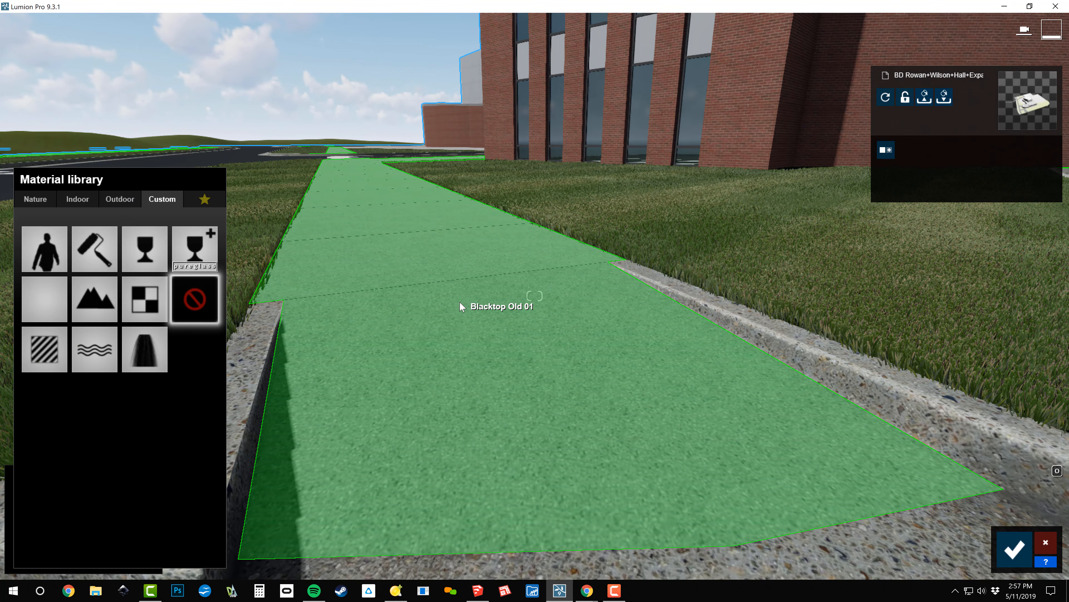
click(51, 343)
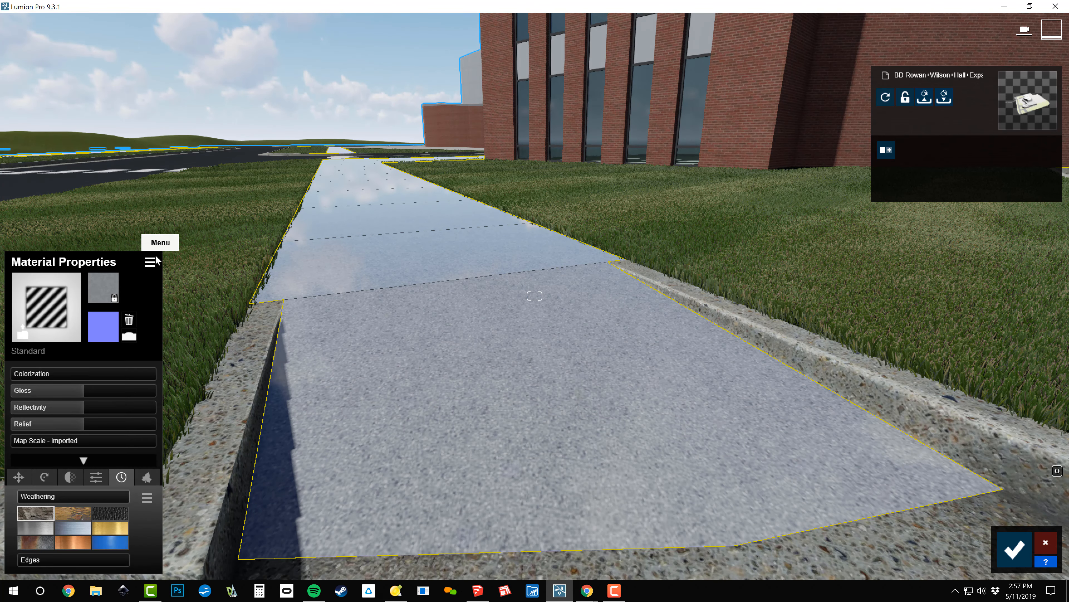
click(150, 264)
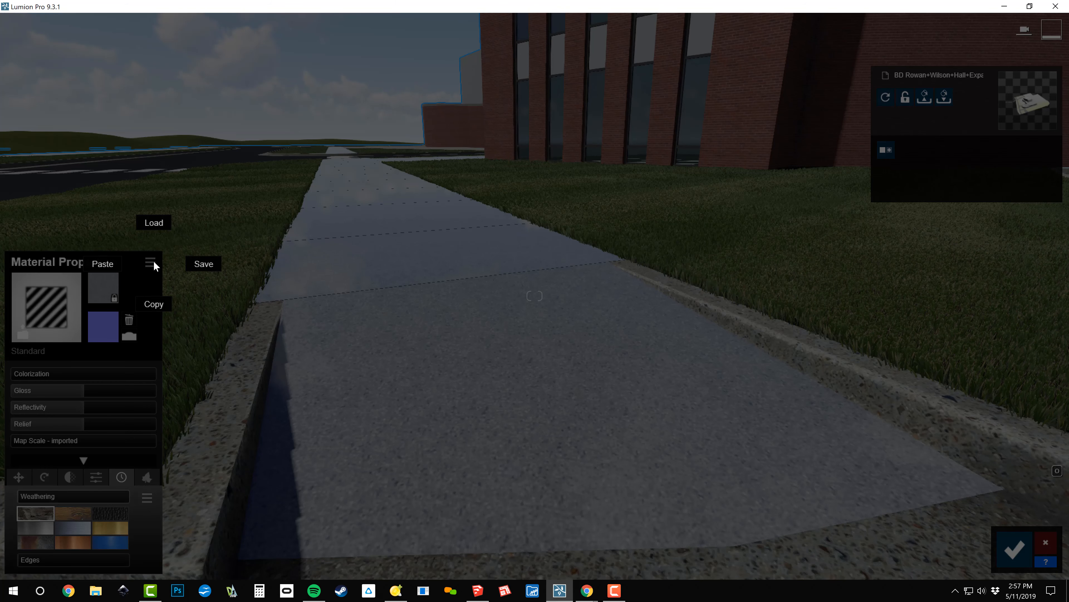
click(98, 266)
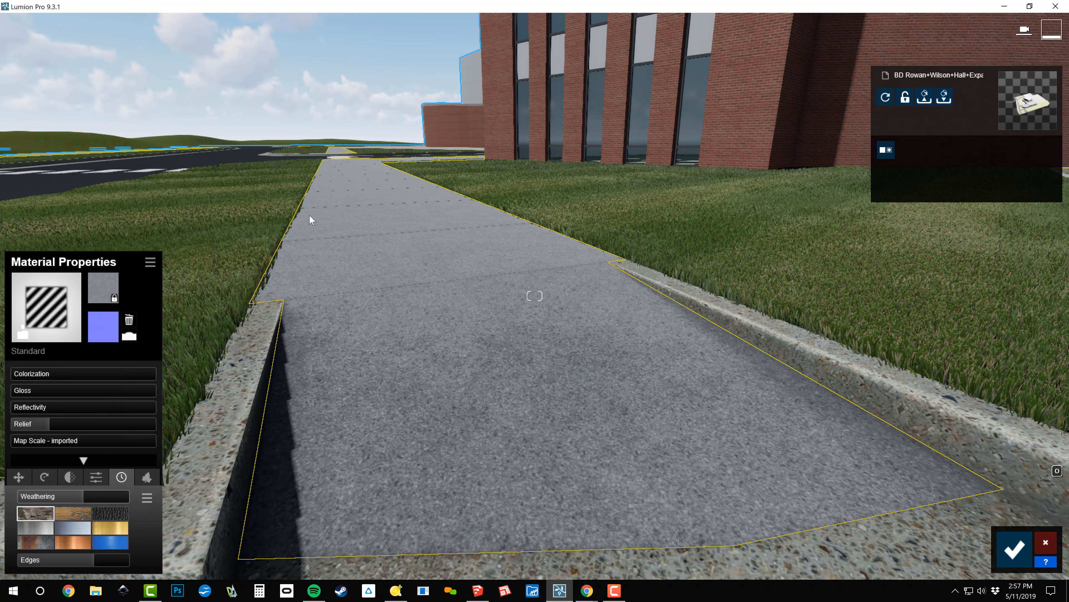
Try sidewalk weathering amounts of about 0.5 and 0.7, judging them from the curb ramp.
key(s)
right_drag(309, 214, 539, 366)
key(s)
right_drag(535, 296, 421, 300)
key(w)
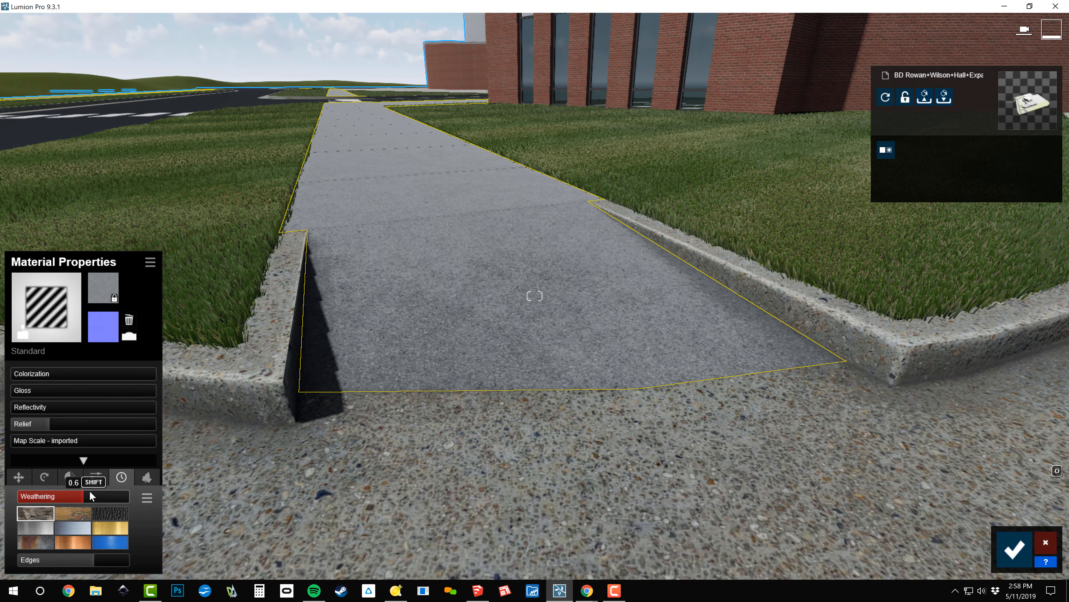
drag(89, 491, 105, 496)
click(98, 496)
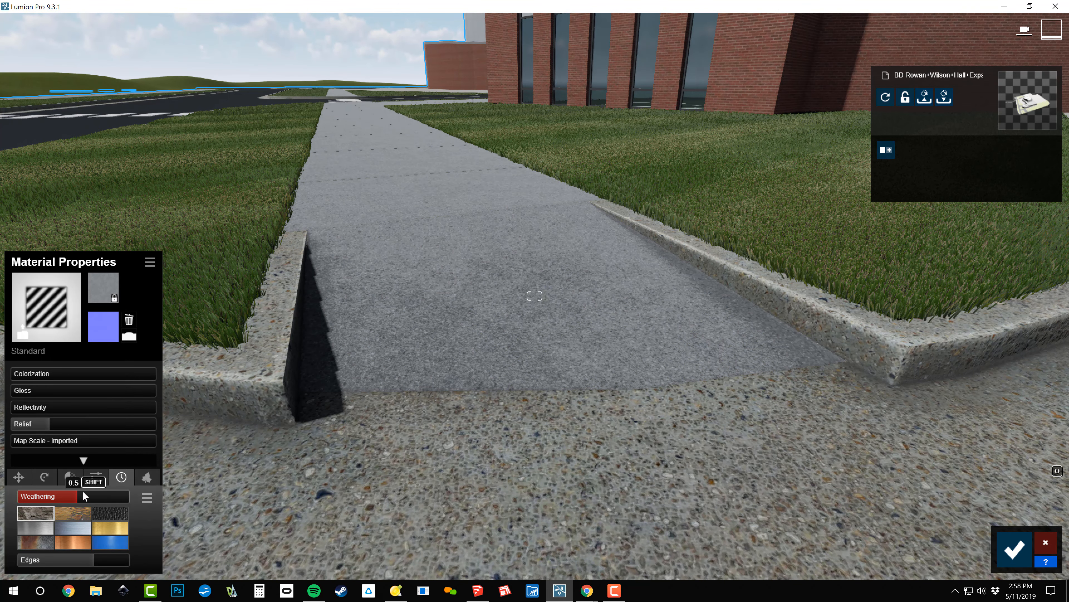
Compare the Plastic, Gold and bluish-silver metal weathering styles on the sidewalk, then restore Stone weathering at about 0.6.
click(106, 544)
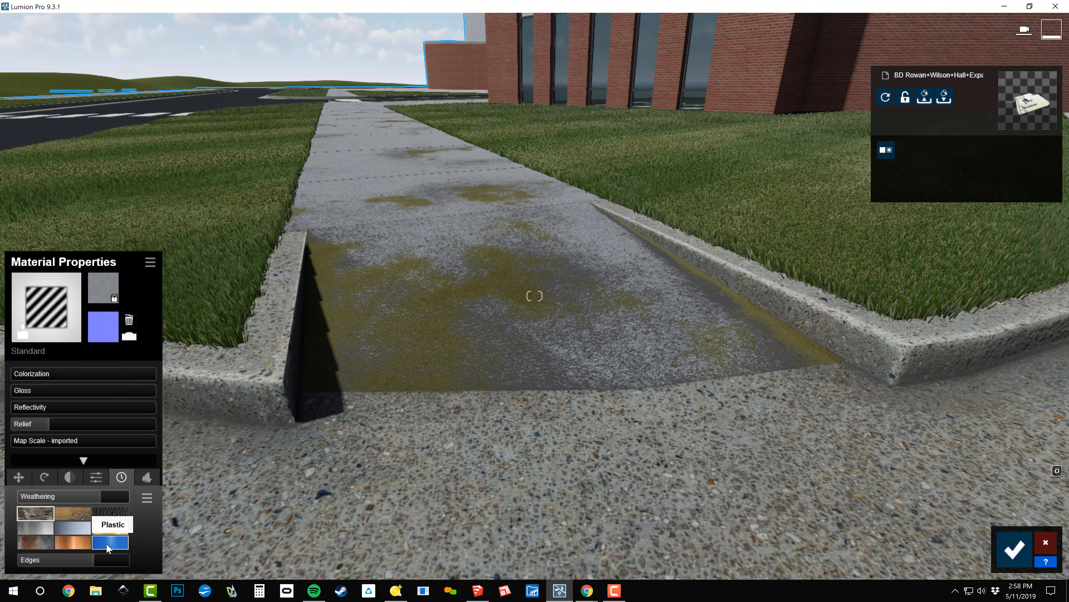
click(108, 529)
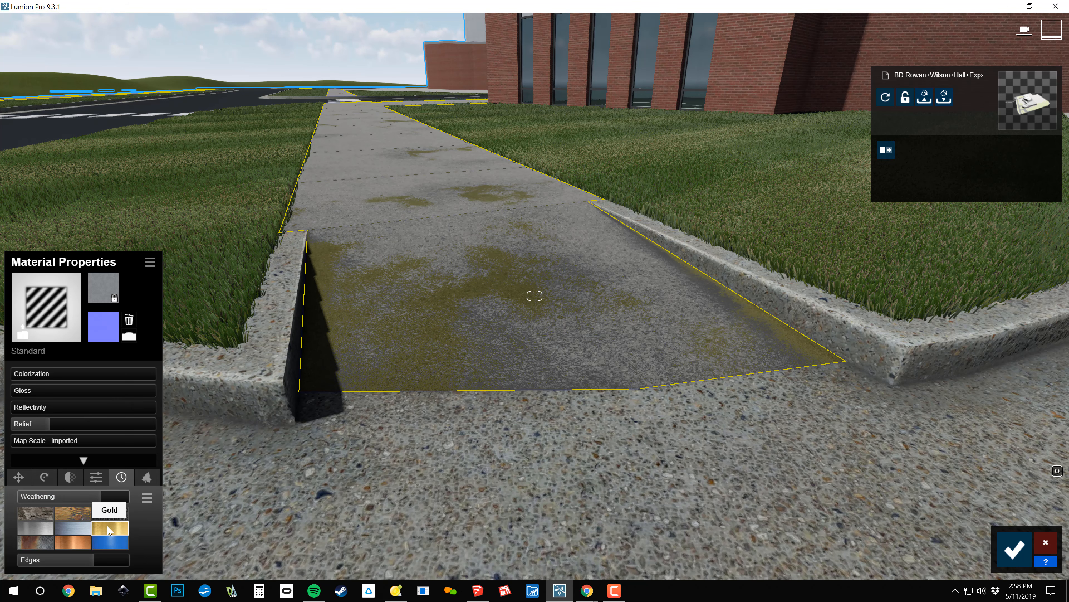
click(86, 530)
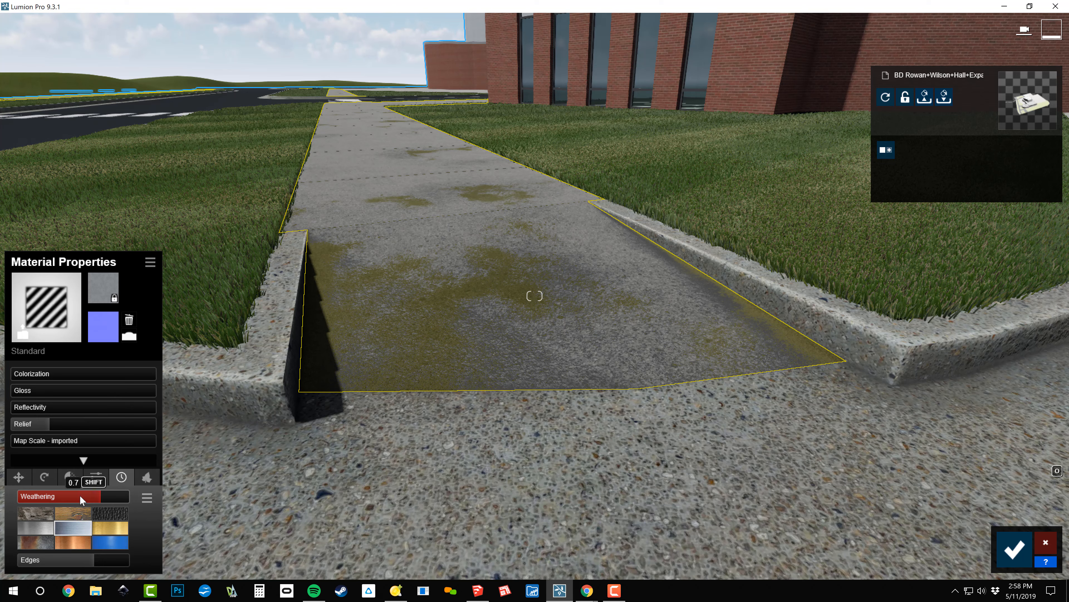
drag(81, 498, 84, 496)
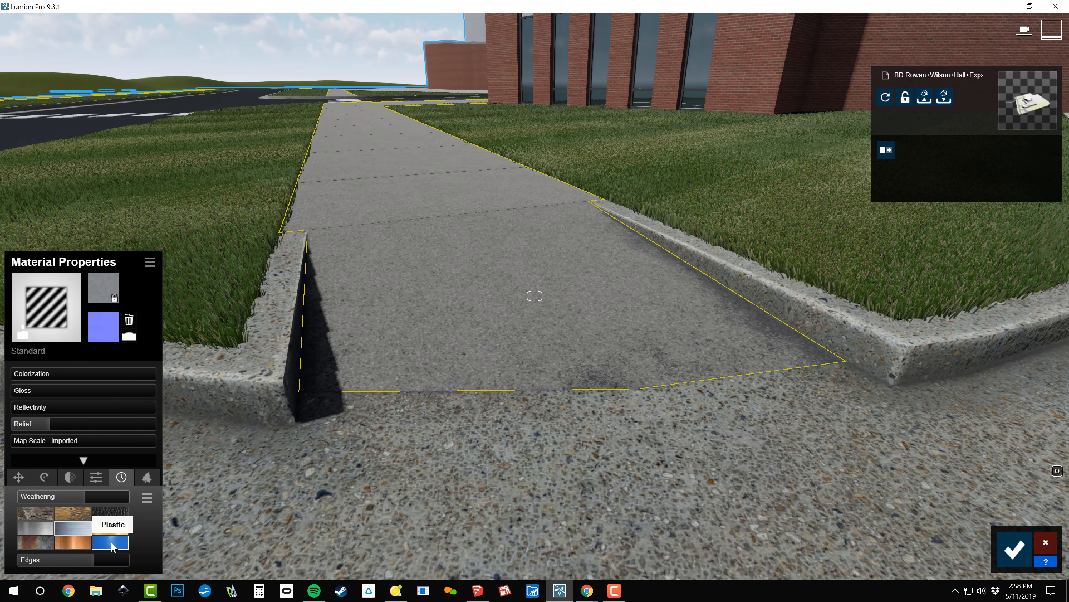
click(111, 542)
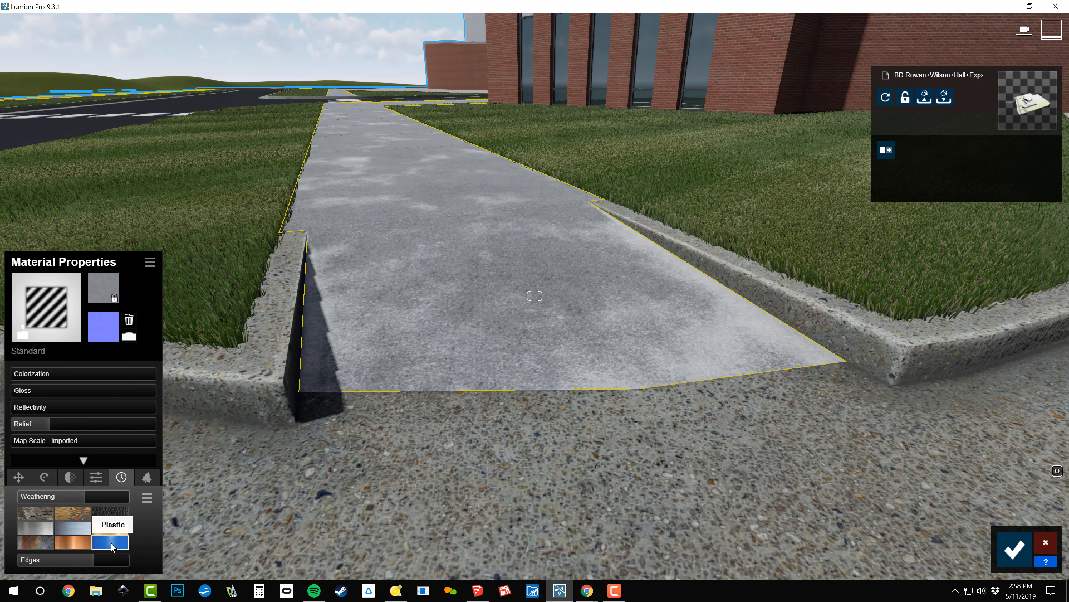
click(35, 513)
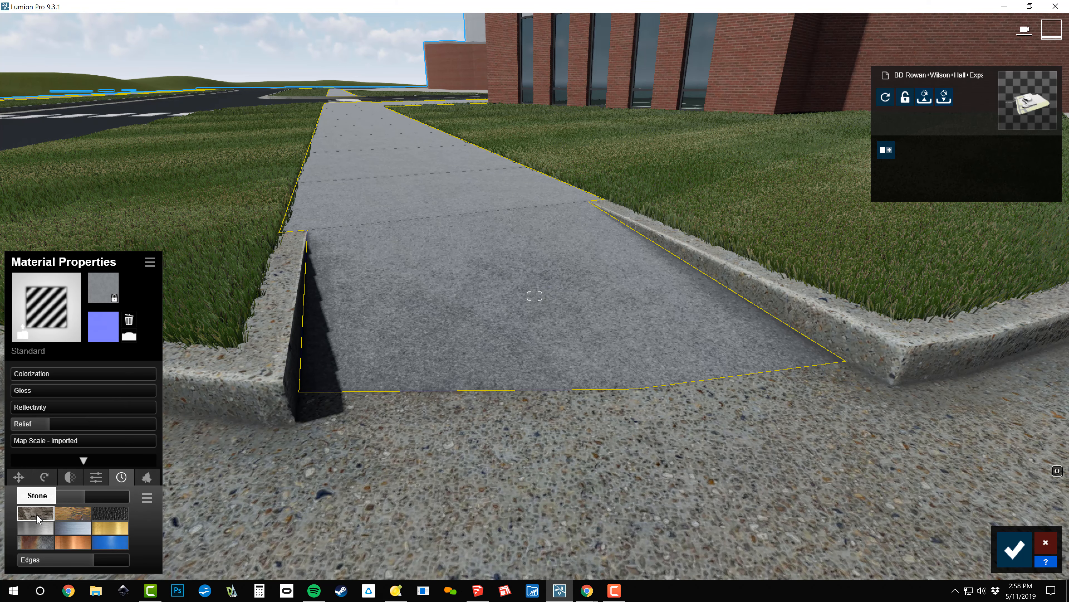
Make the curved building wall's 004-3 brick a Standard material and reduce its gloss and reflectivity to zero.
scroll(280, 473, down, 3)
right_drag(280, 473, 59, 435)
key(d)
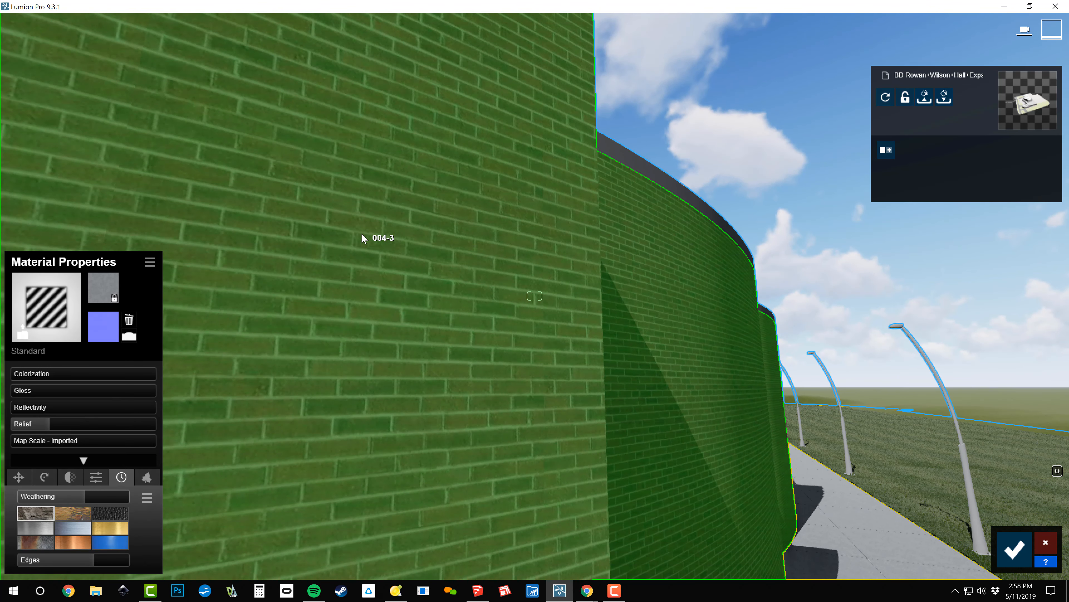
click(362, 234)
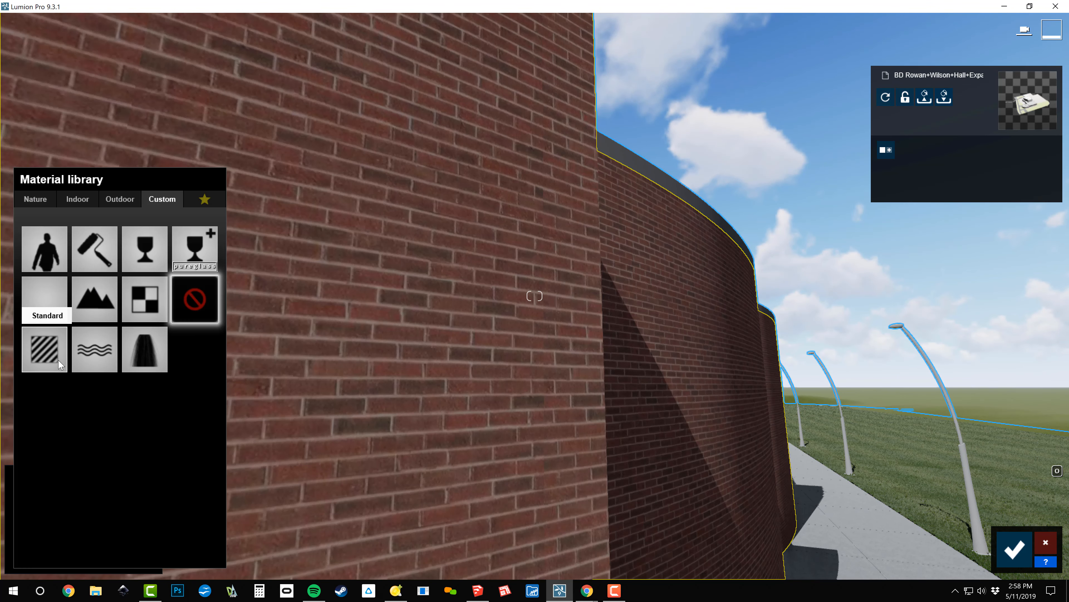
click(59, 362)
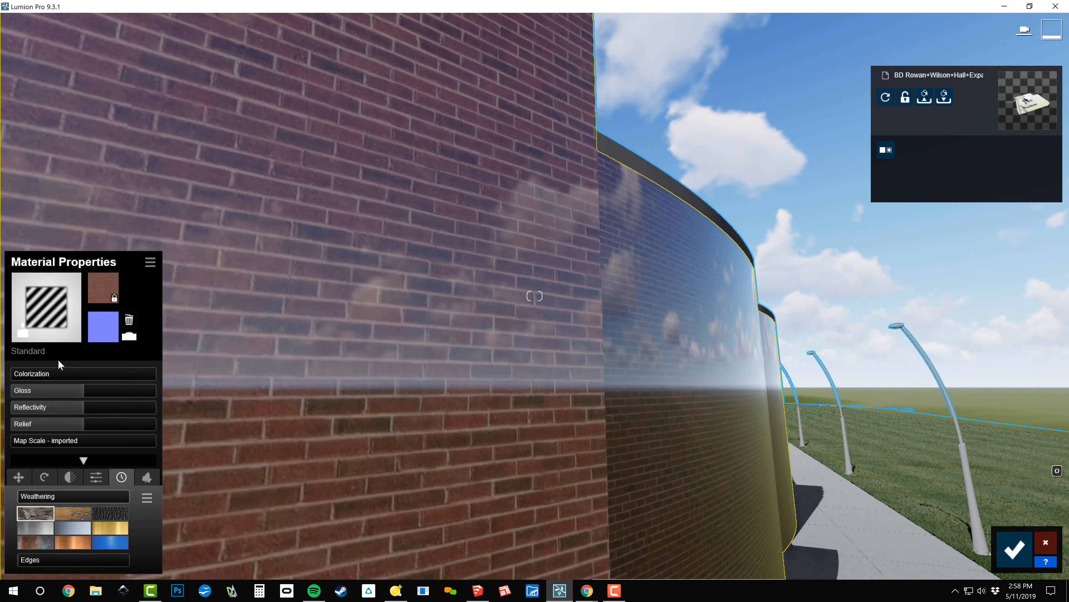
drag(83, 387, 2, 409)
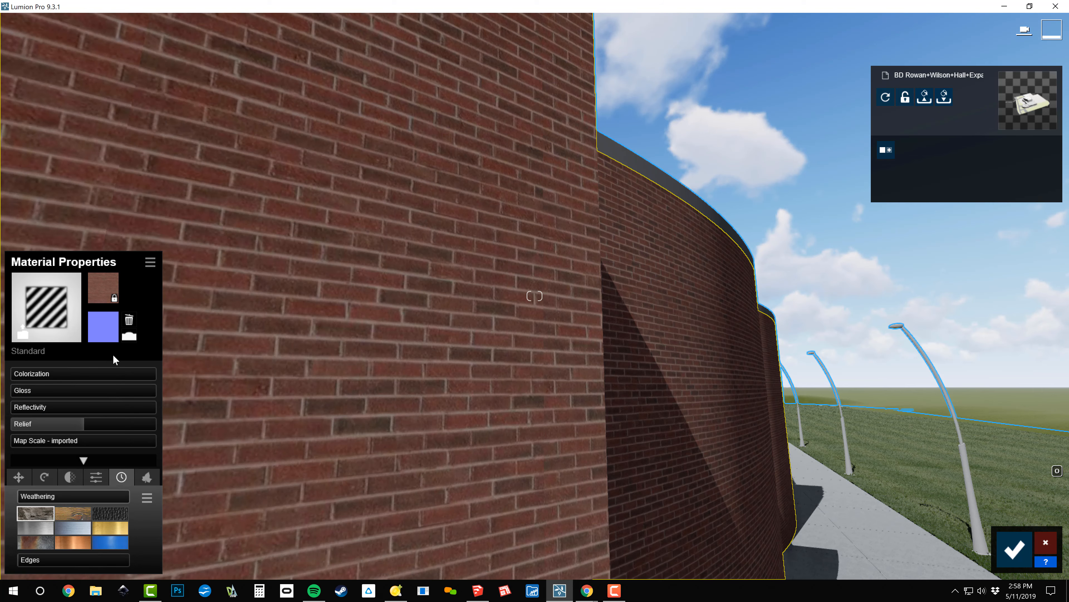
Compare both normal map directions on the brick, keep the original direction, and set the relief to about 0.8.
click(129, 337)
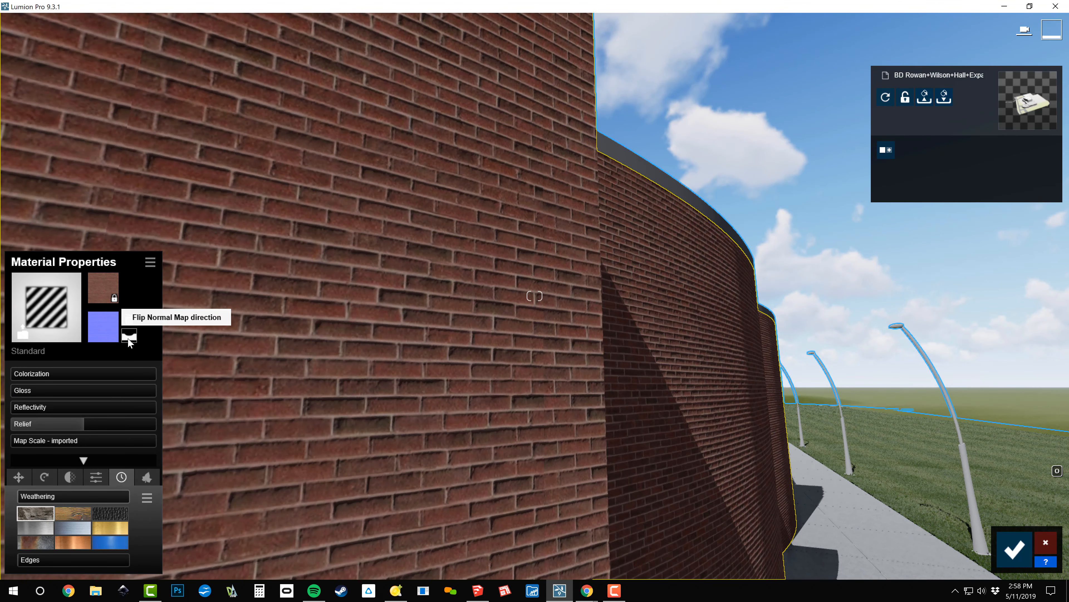
click(128, 337)
click(129, 337)
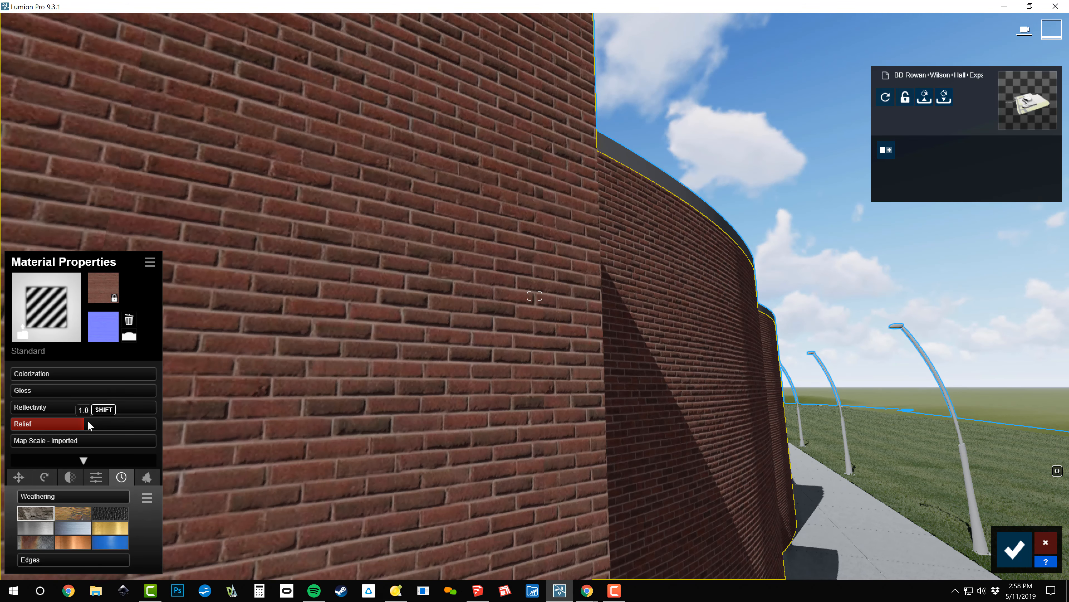
drag(103, 422, 63, 484)
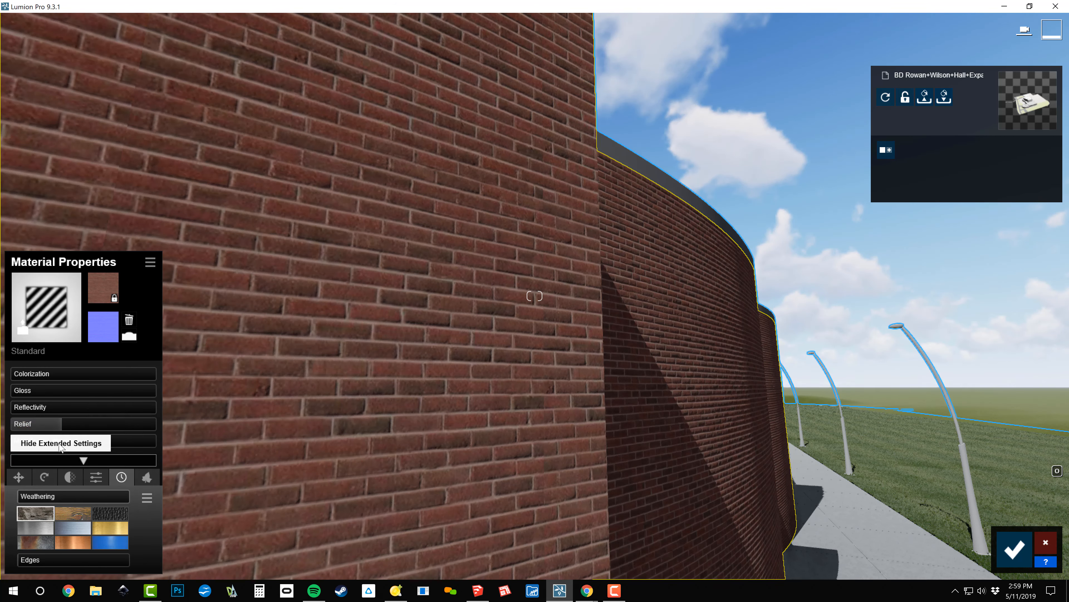
mouse_move(67, 419)
mouse_down()
mouse_move(92, 427)
mouse_move(63, 433)
mouse_up()
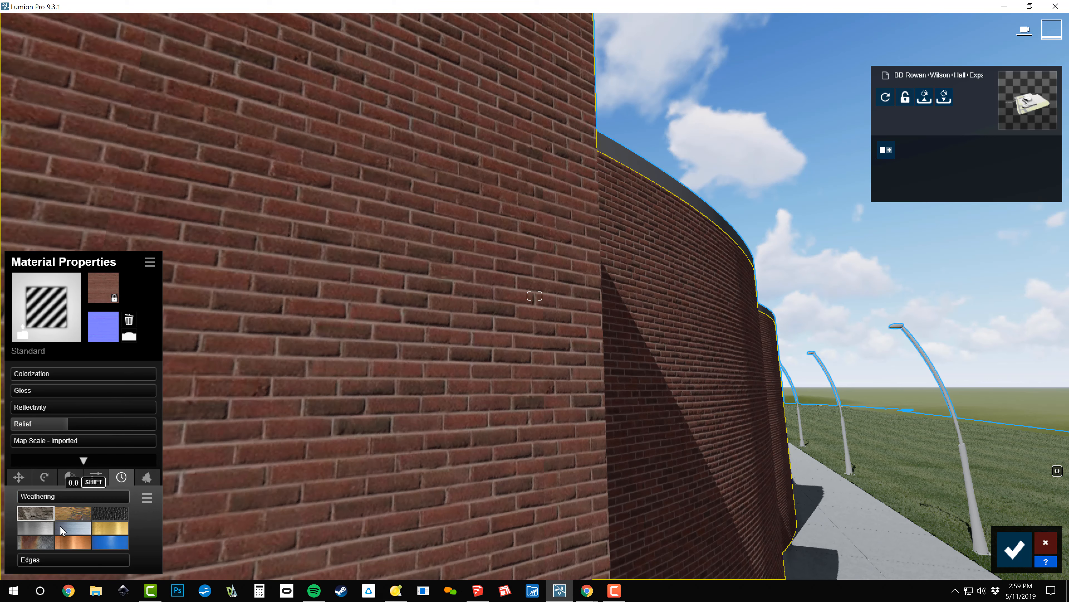
Try Plastic weathering of about 0.4 on the brick wall, then remove the weathering.
click(101, 543)
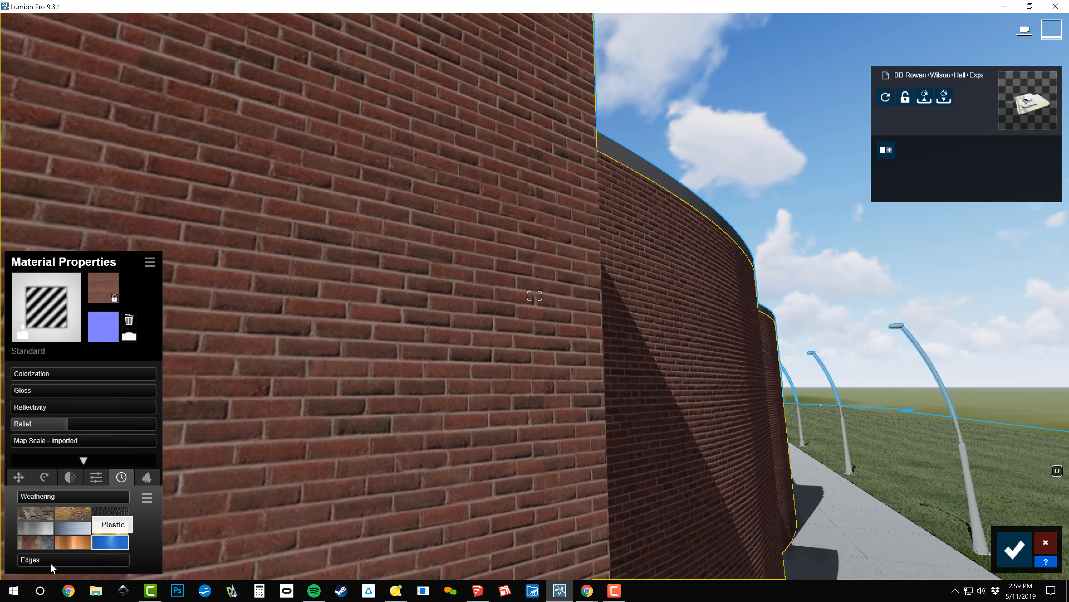
click(59, 496)
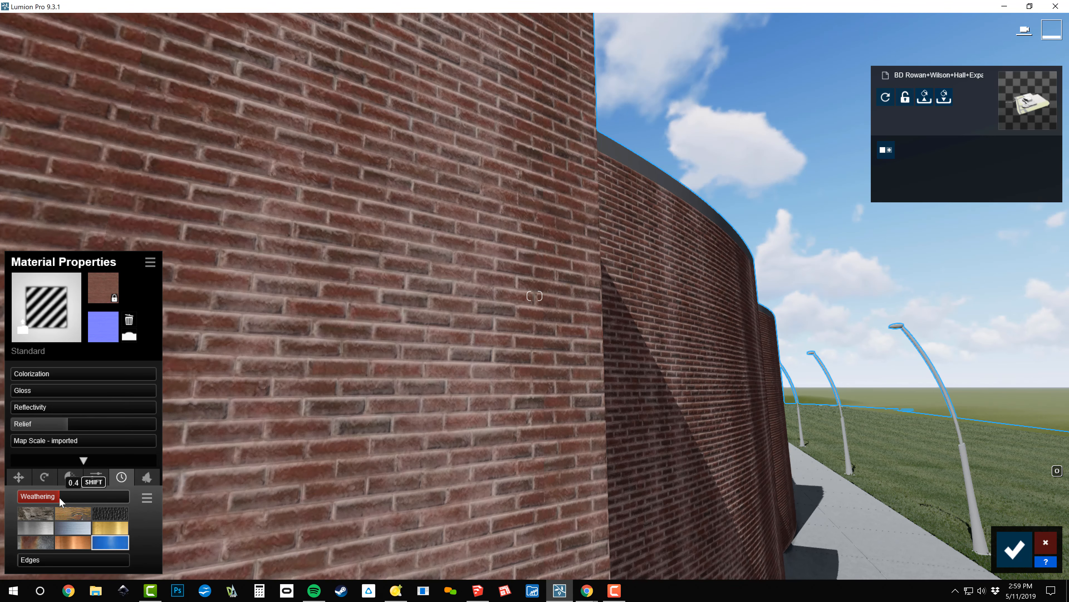
key(s)
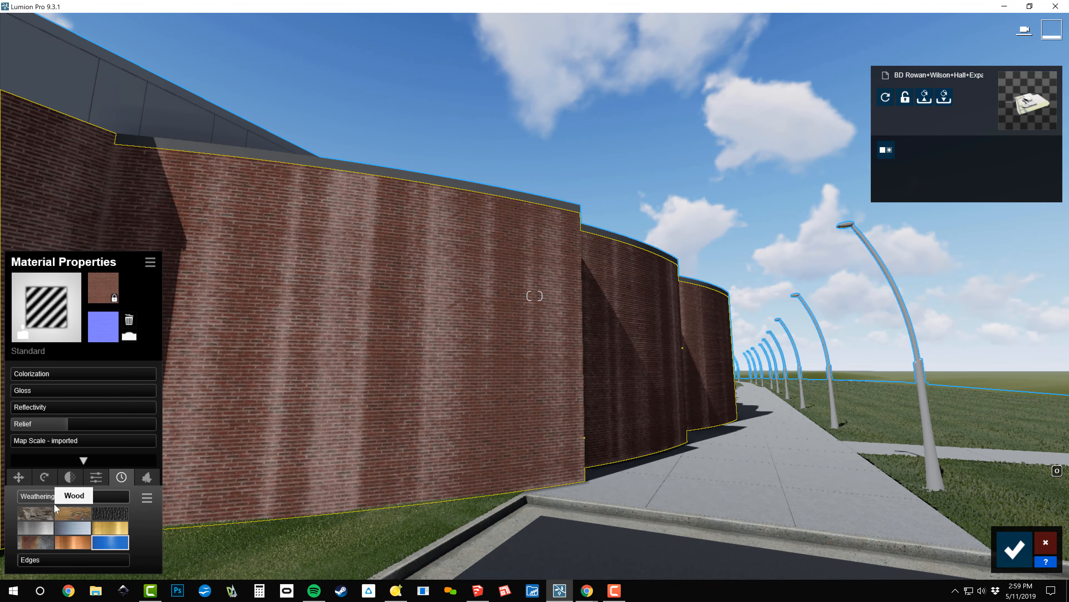
click(28, 498)
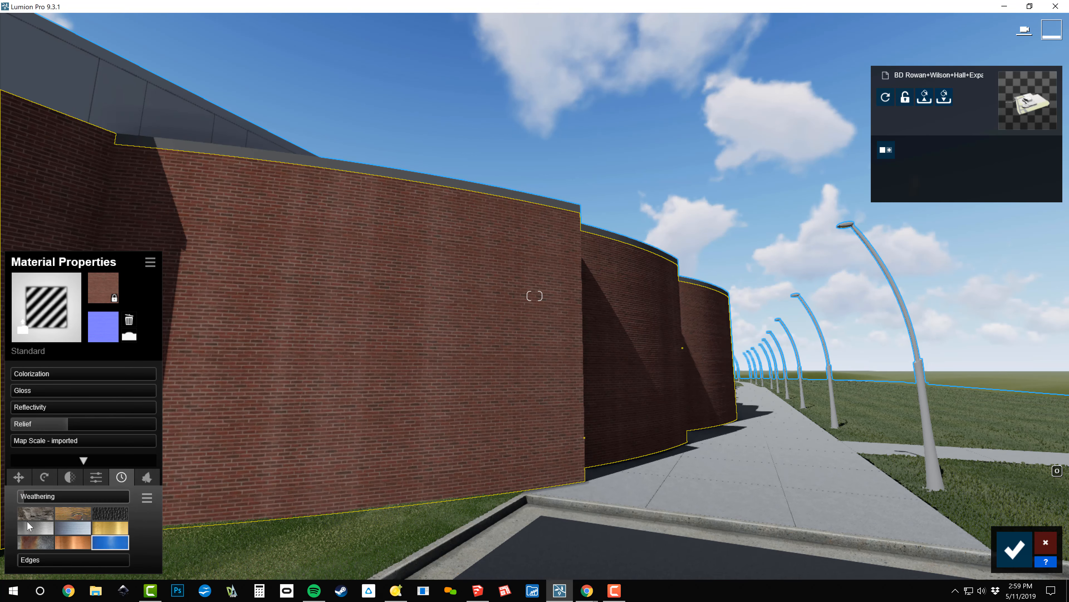
Apply Stone weathering to the brick, compare lighter amounts up close, and set it to about 0.6.
click(36, 511)
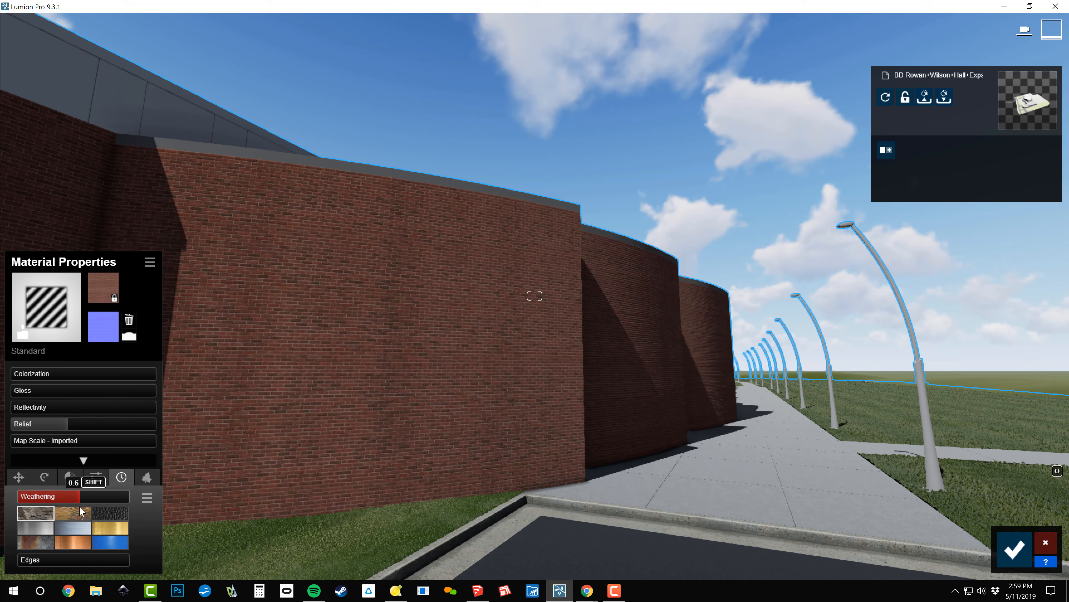
drag(80, 507, 56, 519)
right_drag(202, 400, 198, 400)
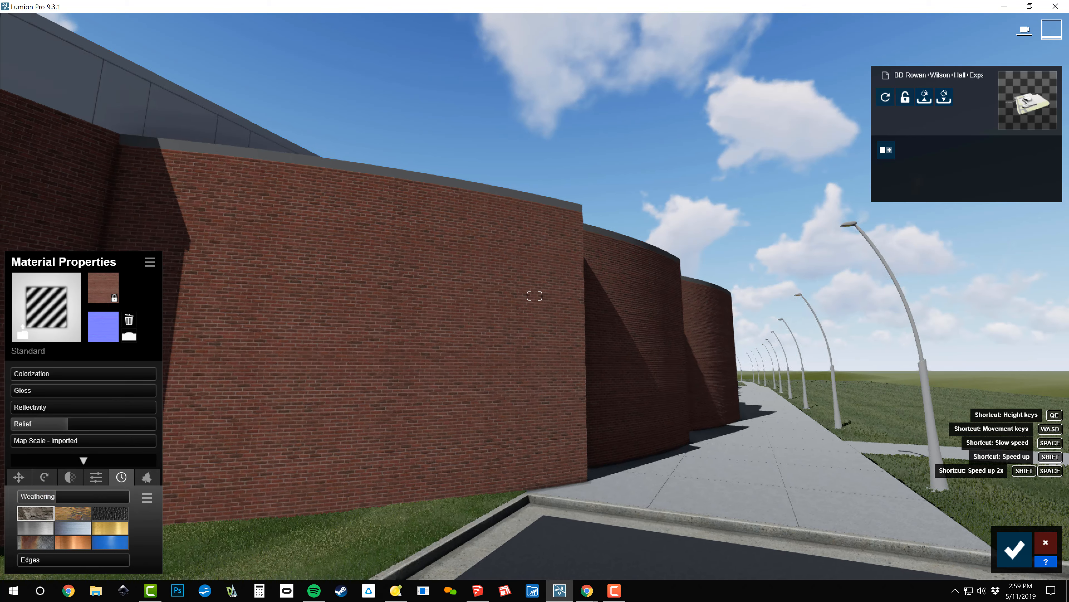
key(w)
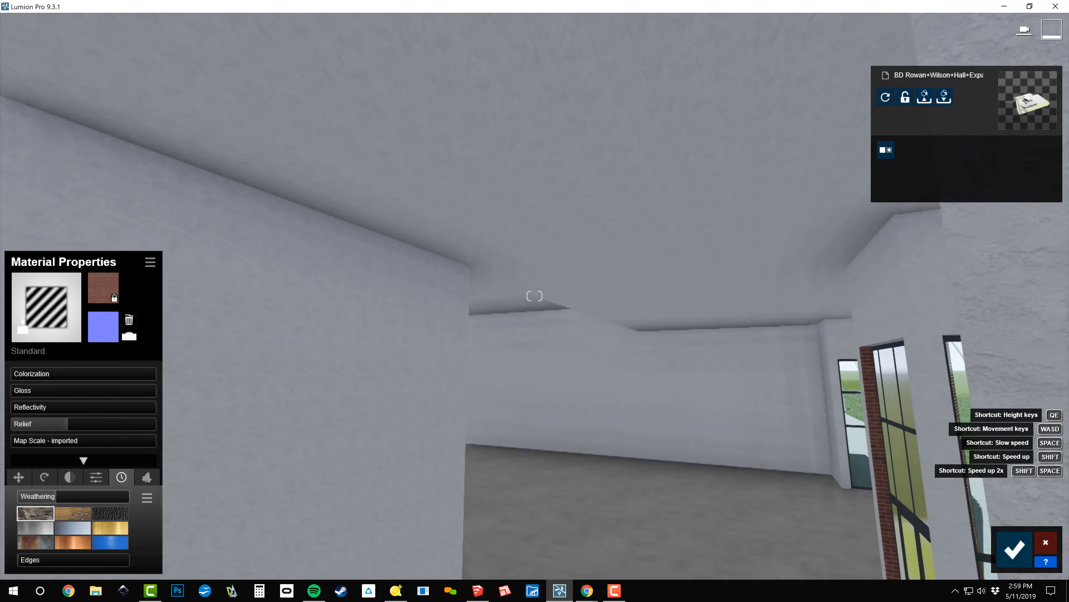
key(s)
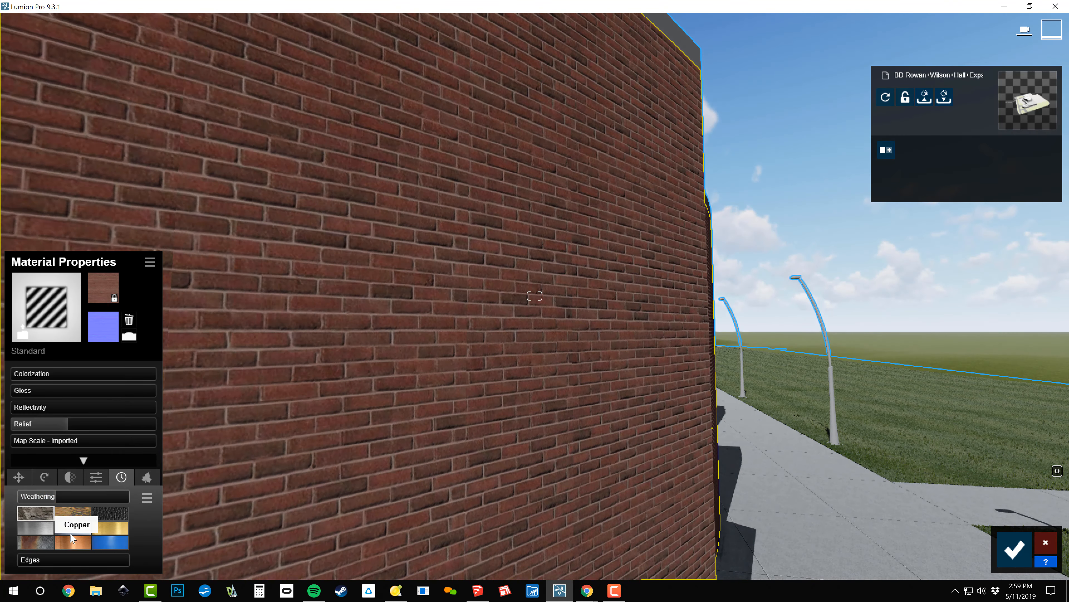
drag(55, 494, 0, 498)
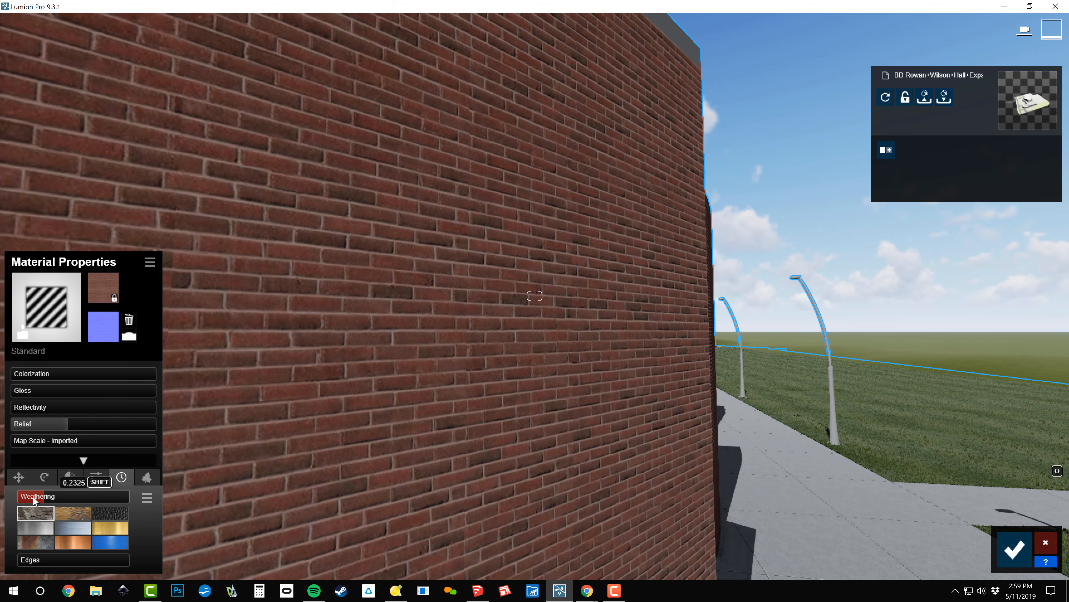
drag(33, 495, 85, 526)
Make the 0091_MintCream panels above the brick at the building's corner a Standard material.
right_drag(389, 485, 362, 366)
key(s)
key(s)
key(w)
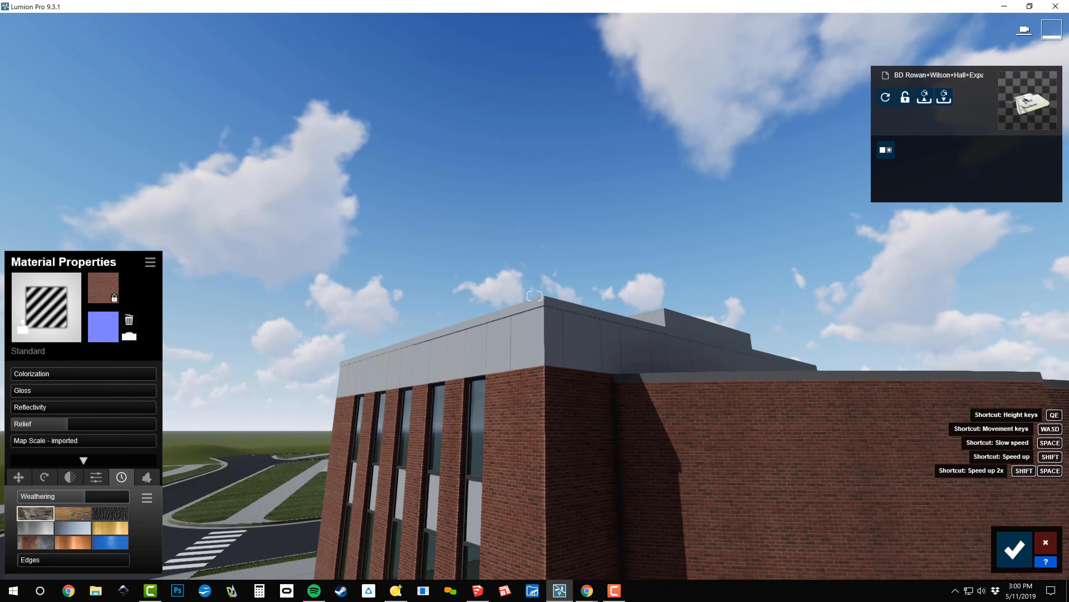
key(w)
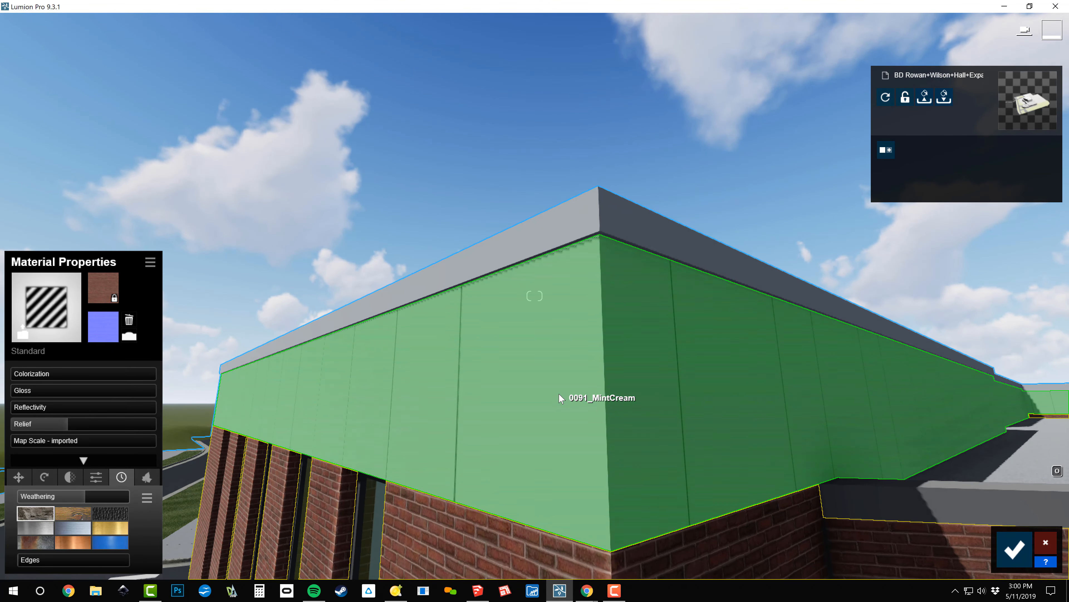
click(560, 398)
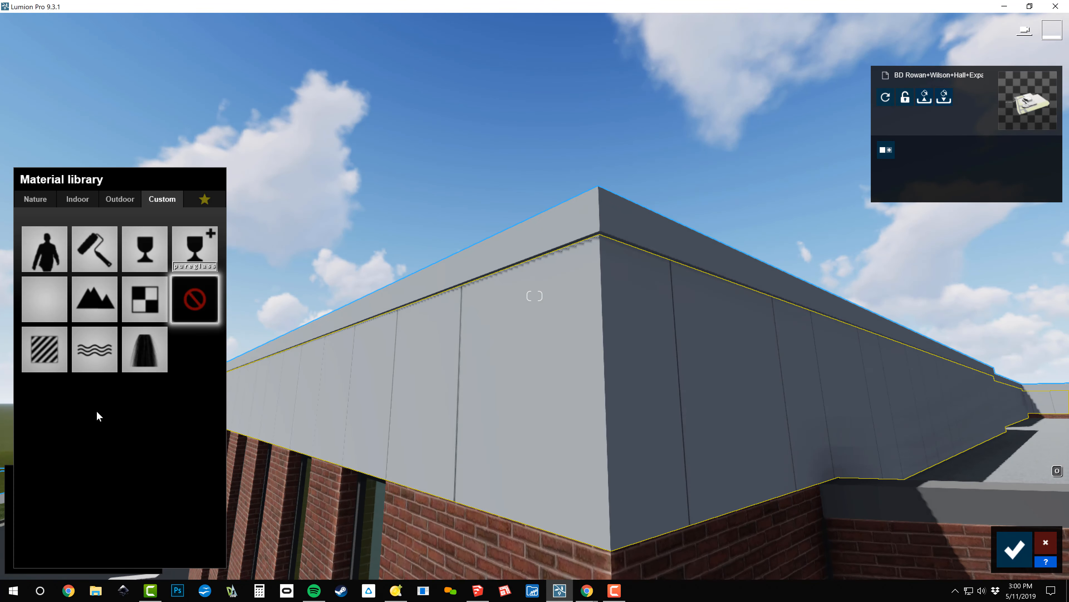
click(46, 345)
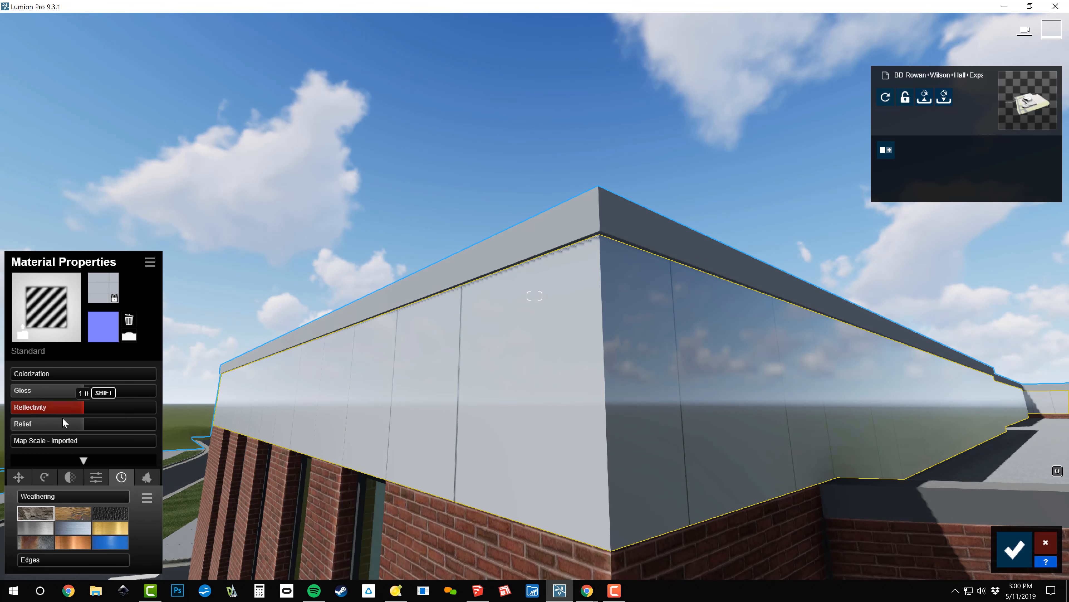
Flip the panels' normal map direction and lower their gloss to about 0.5 and reflectivity to about 0.4.
click(133, 336)
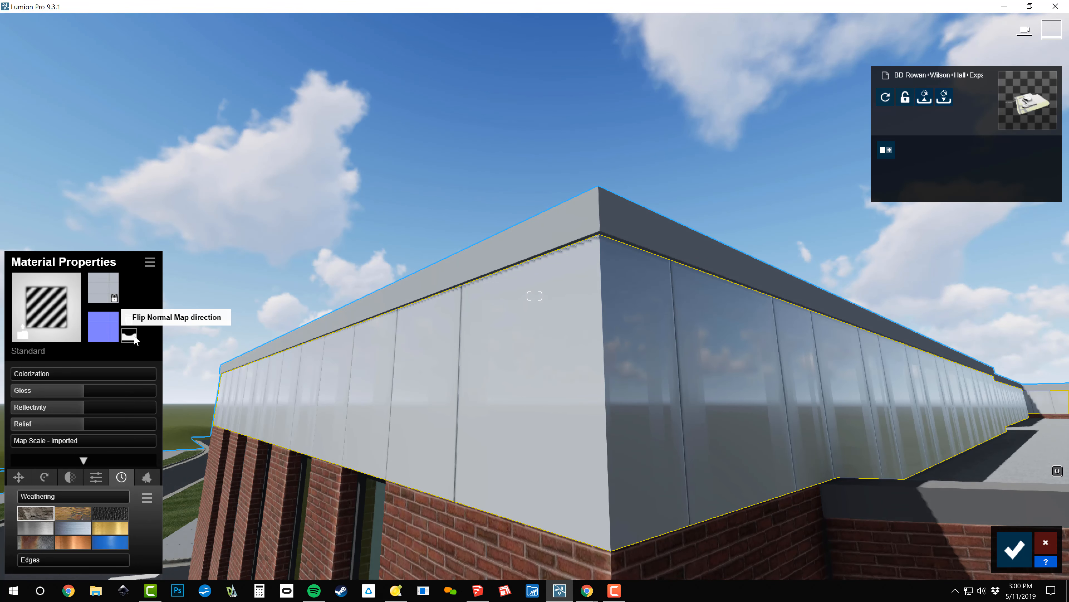
click(46, 392)
click(42, 406)
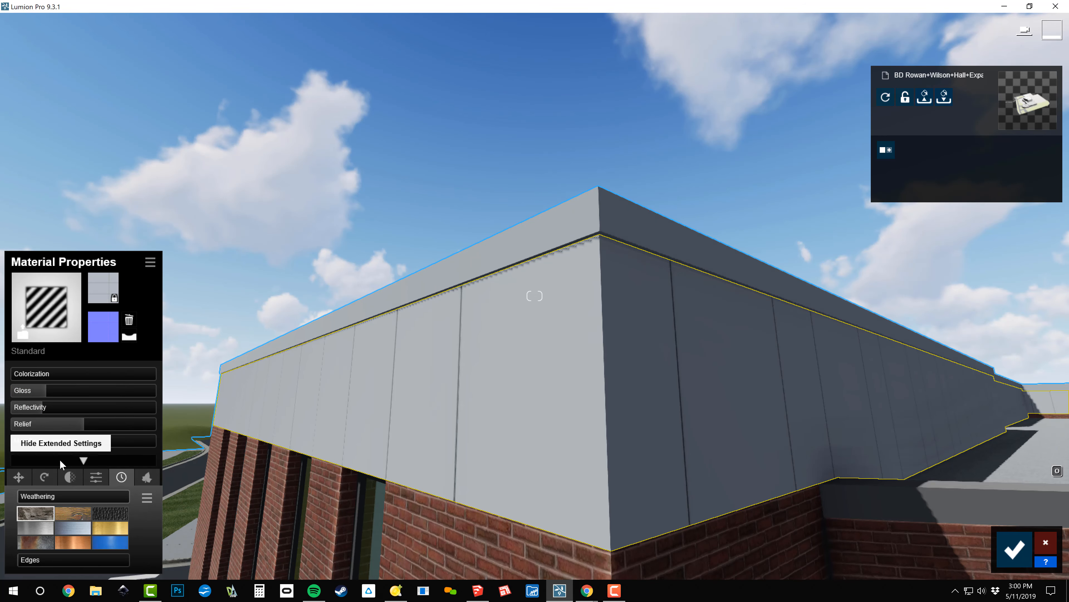
Give the panels the bluish-silver metal weathering style at an amount of about 0.6.
click(73, 527)
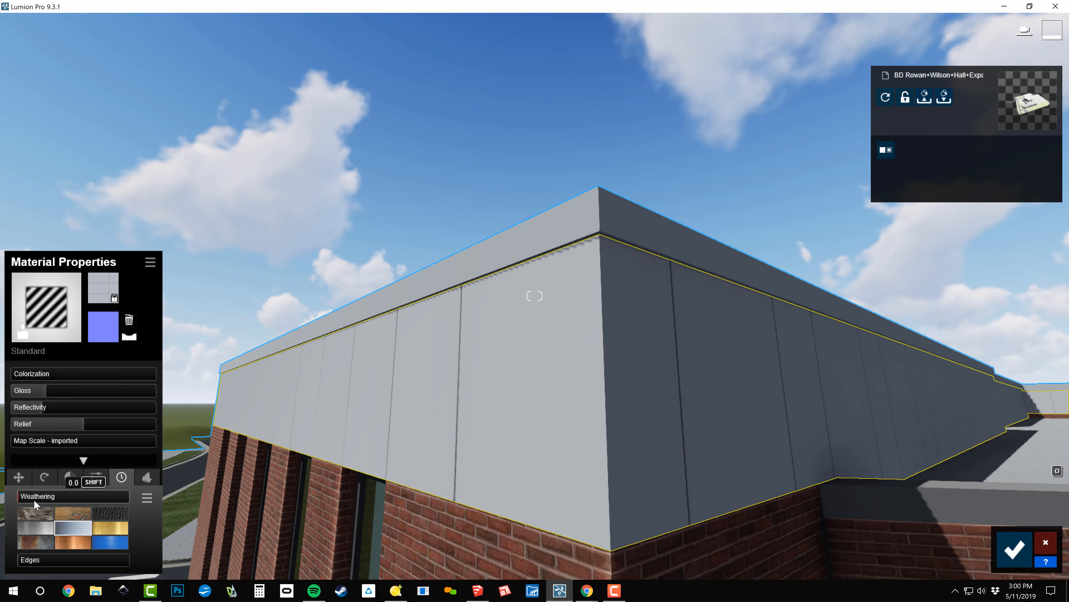
mouse_move(33, 499)
mouse_down()
mouse_move(157, 503)
mouse_move(37, 507)
mouse_up()
drag(69, 514, 92, 514)
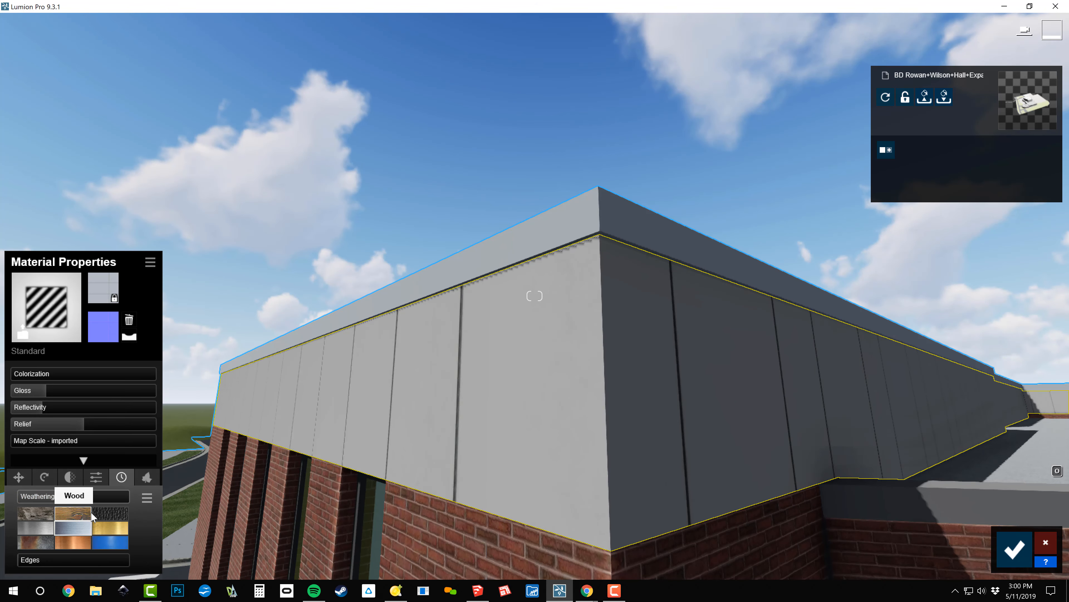
Raise the panels' gloss and reflectivity to about 0.7 and open the material's load, save, copy and paste options.
drag(47, 394, 59, 393)
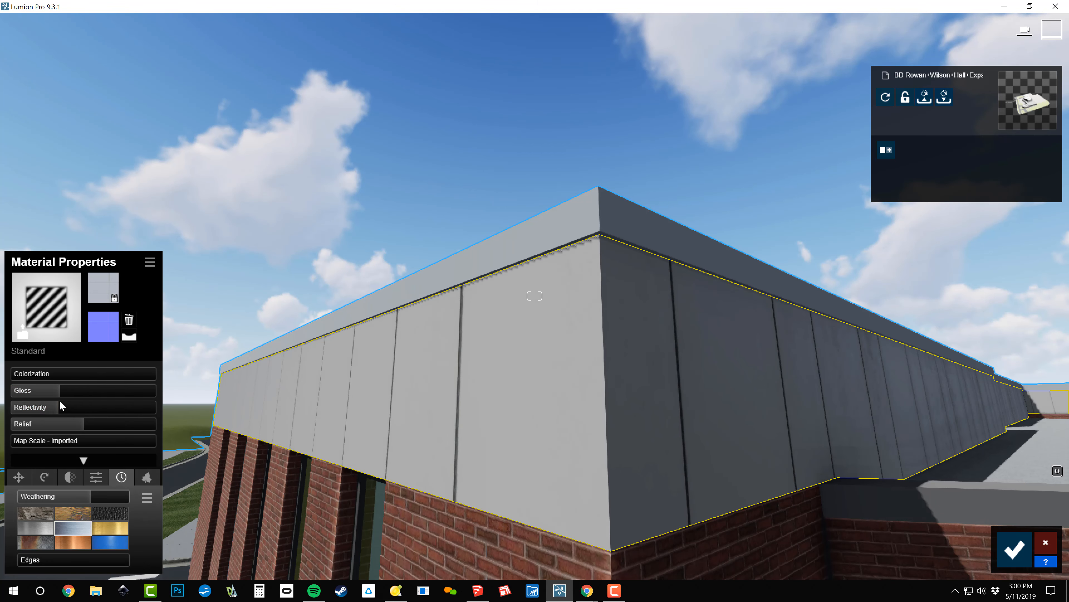
mouse_move(81, 427)
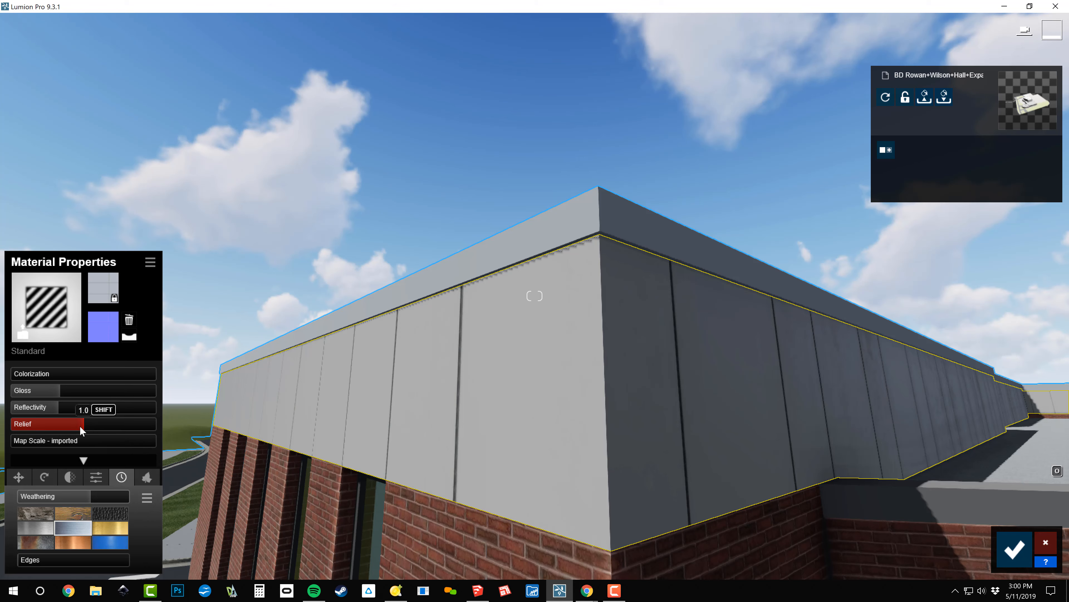
click(151, 263)
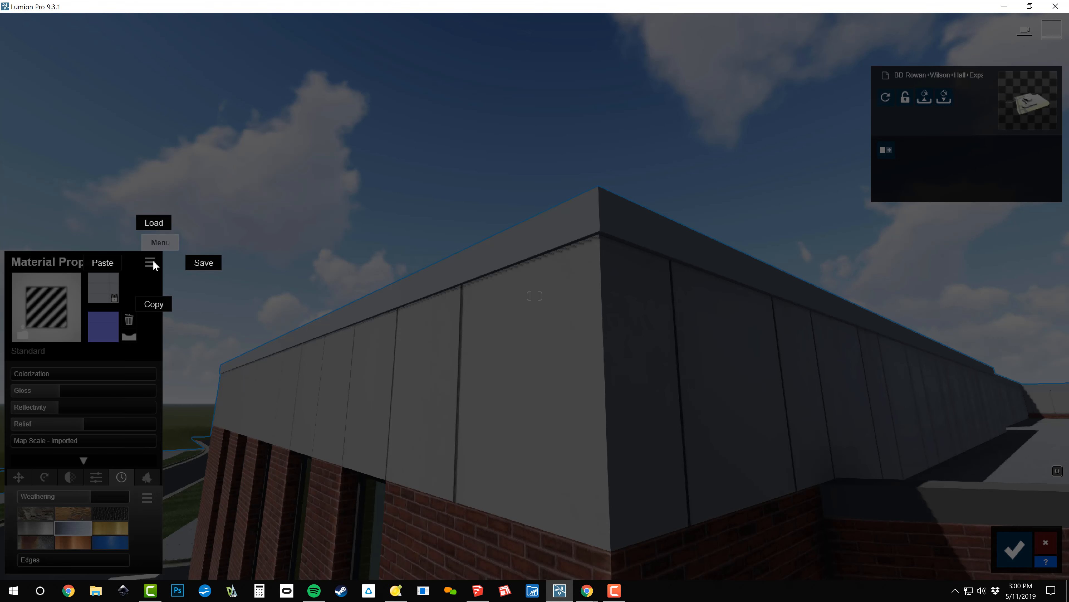